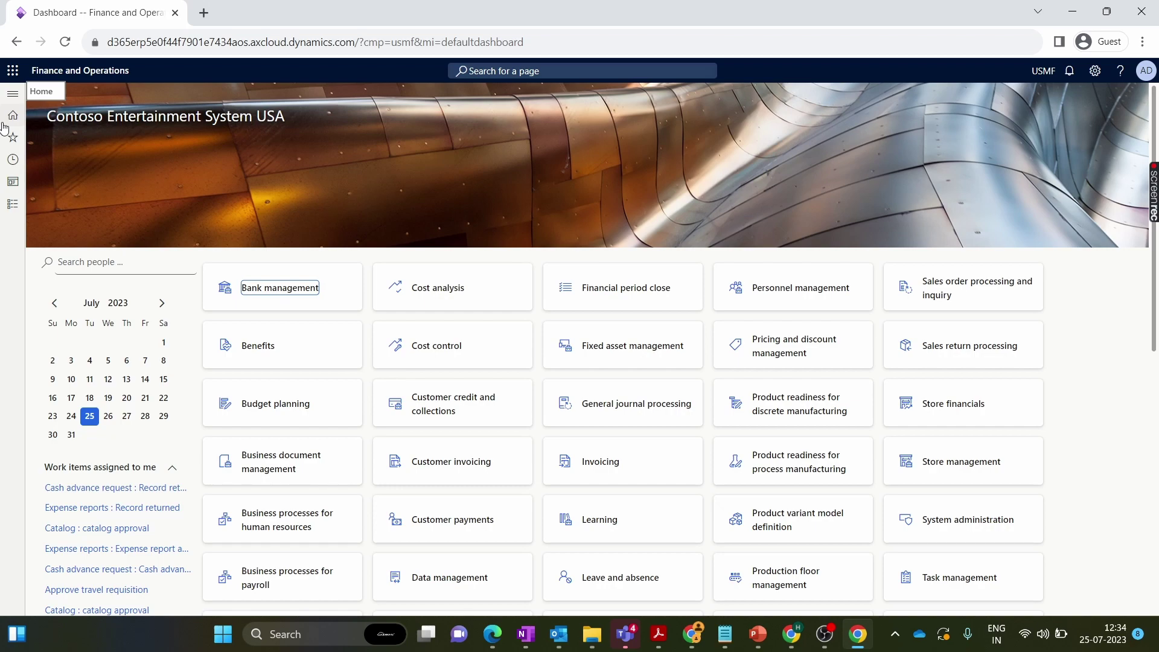
- Open the Movement item journals under Journal entries in the Inventory management module
{"action": "left_click", "coordinate": [12, 204]}
{"action": "scroll", "coordinate": [102, 477], "scroll_direction": "down", "scroll_amount": 5}
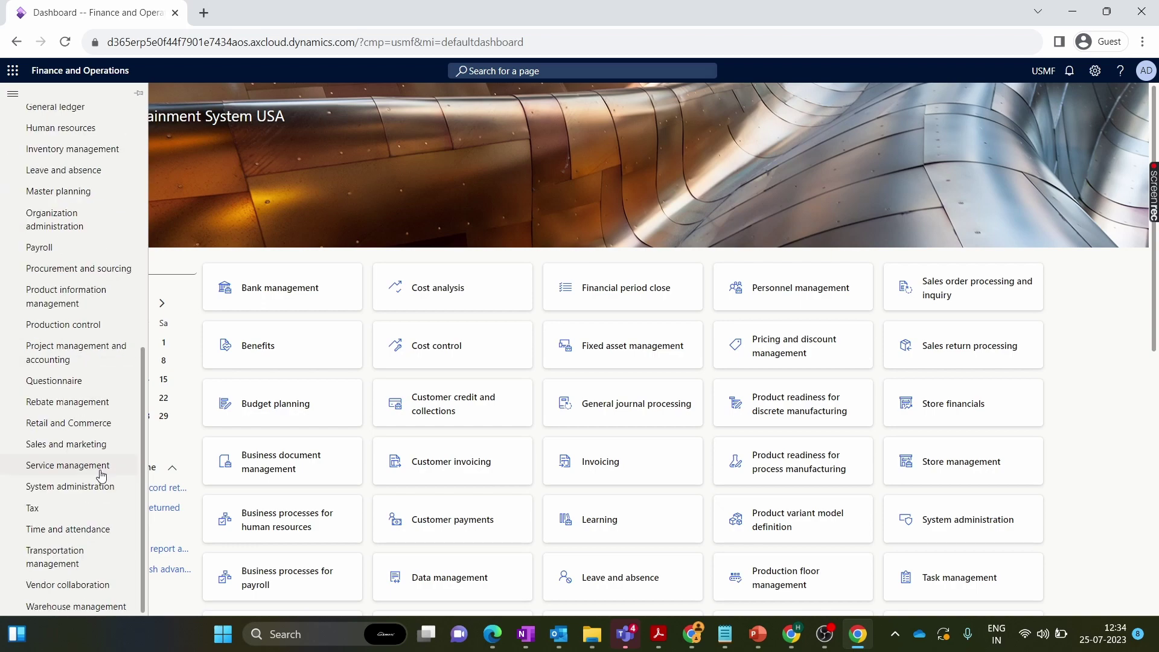
{"action": "left_click", "coordinate": [115, 156]}
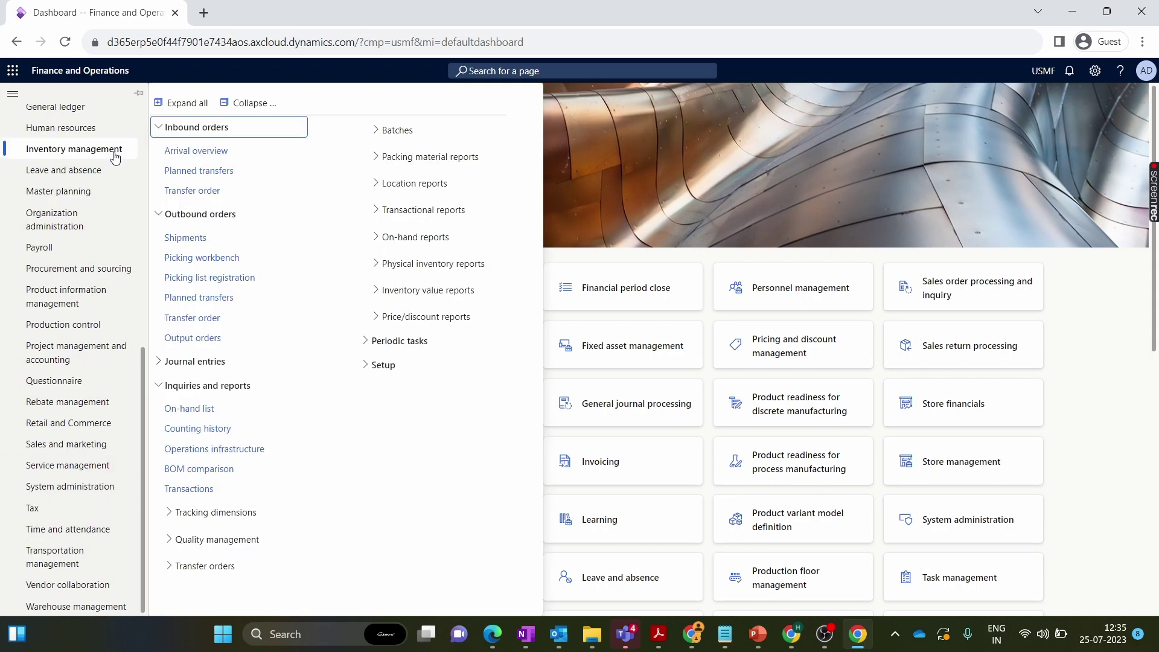
{"action": "left_click", "coordinate": [248, 102]}
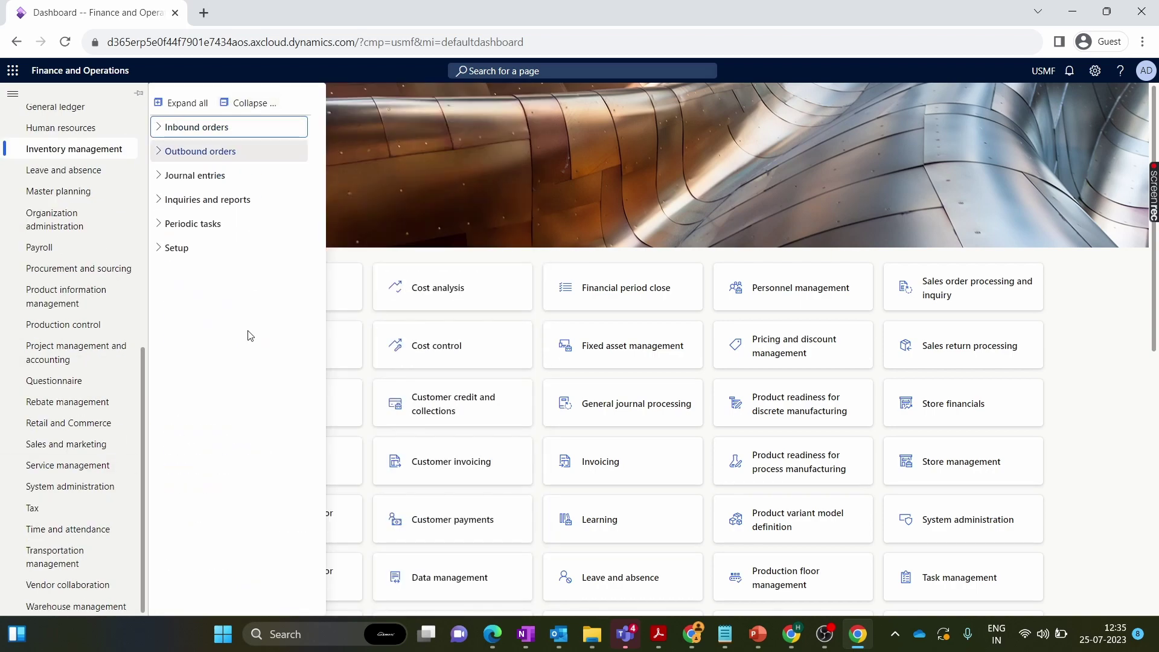
{"action": "left_click", "coordinate": [167, 176]}
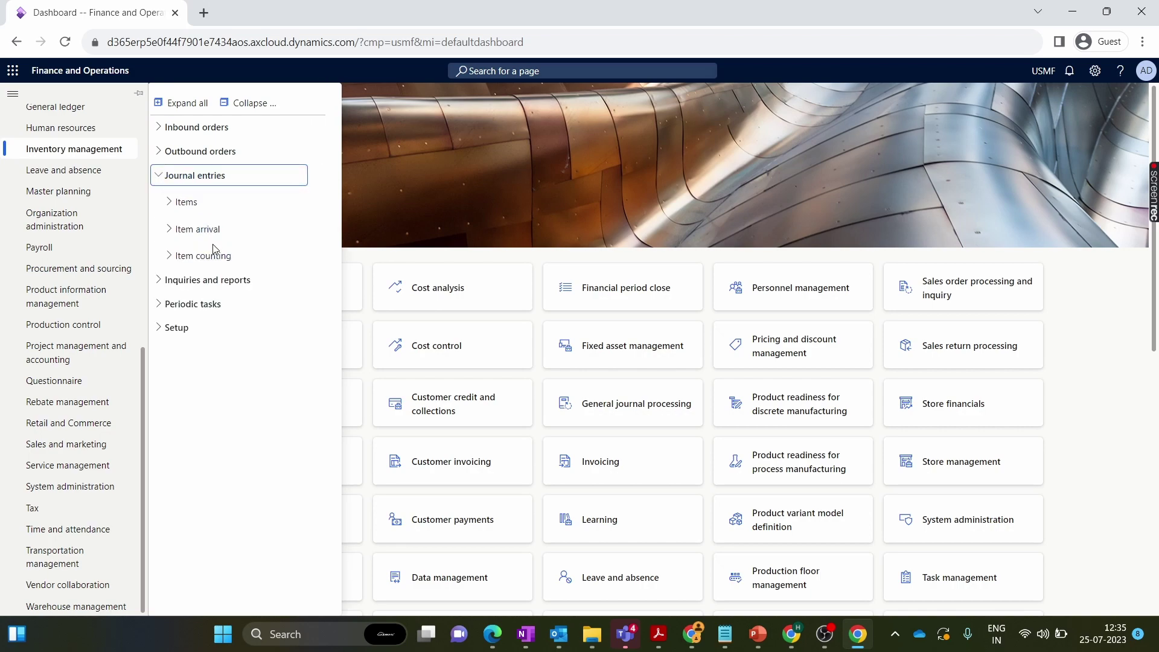
{"action": "left_click", "coordinate": [187, 202]}
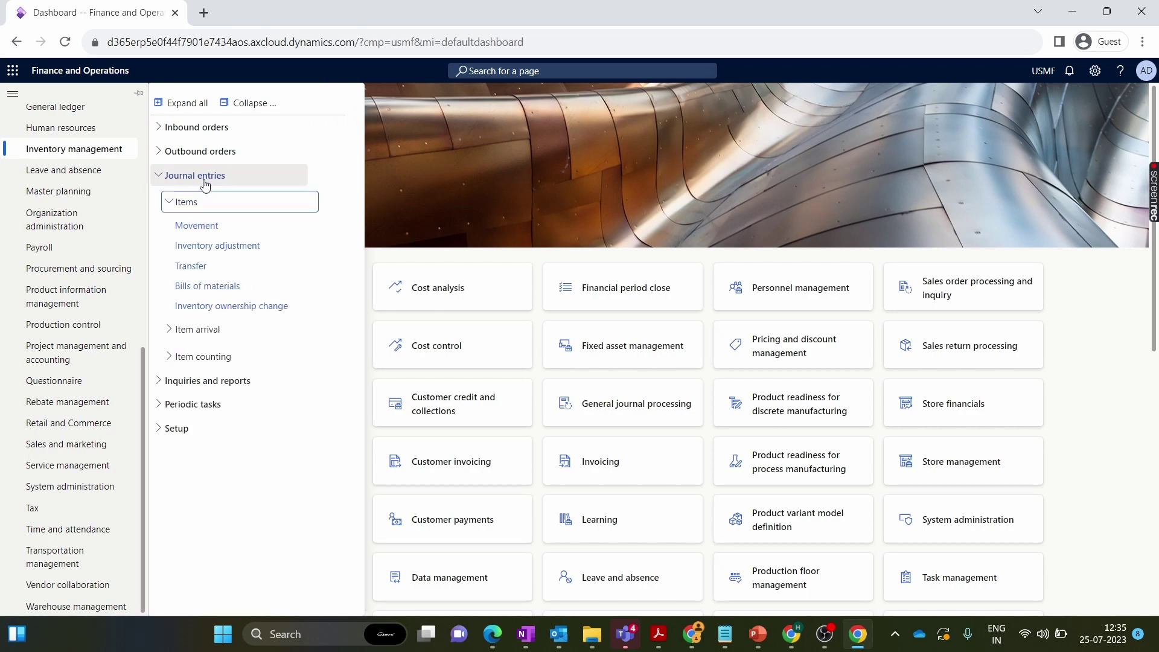
{"action": "left_click", "coordinate": [202, 225]}
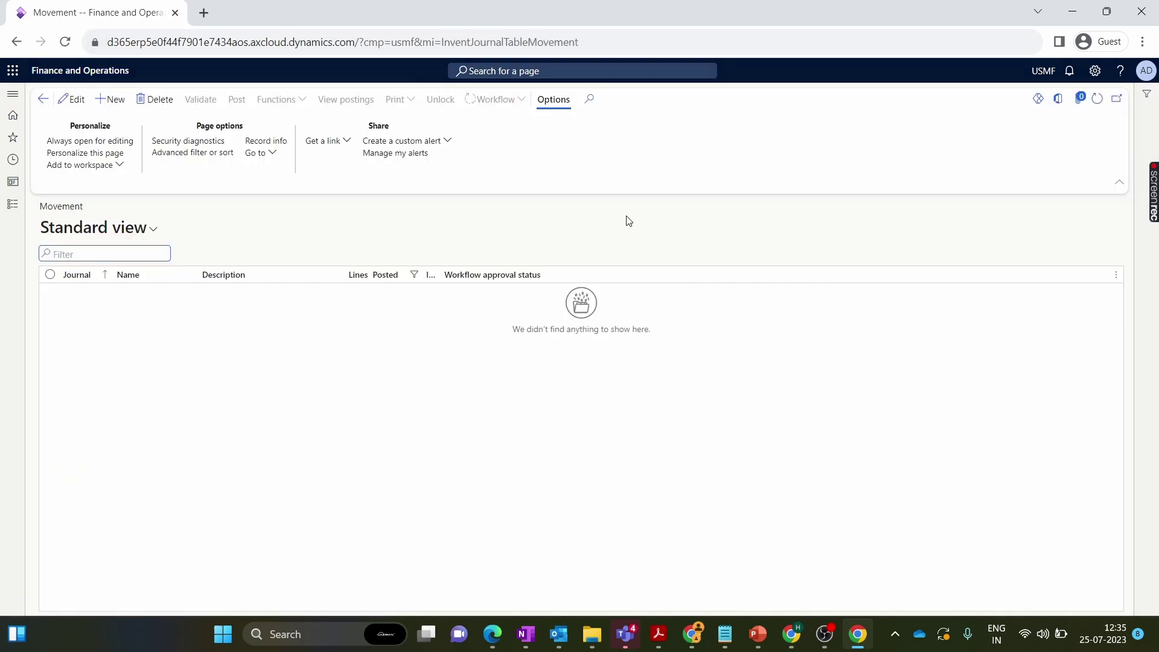
- Start a new inventory journal and bring up the journal names available for it
{"action": "key", "text": "alt+n"}
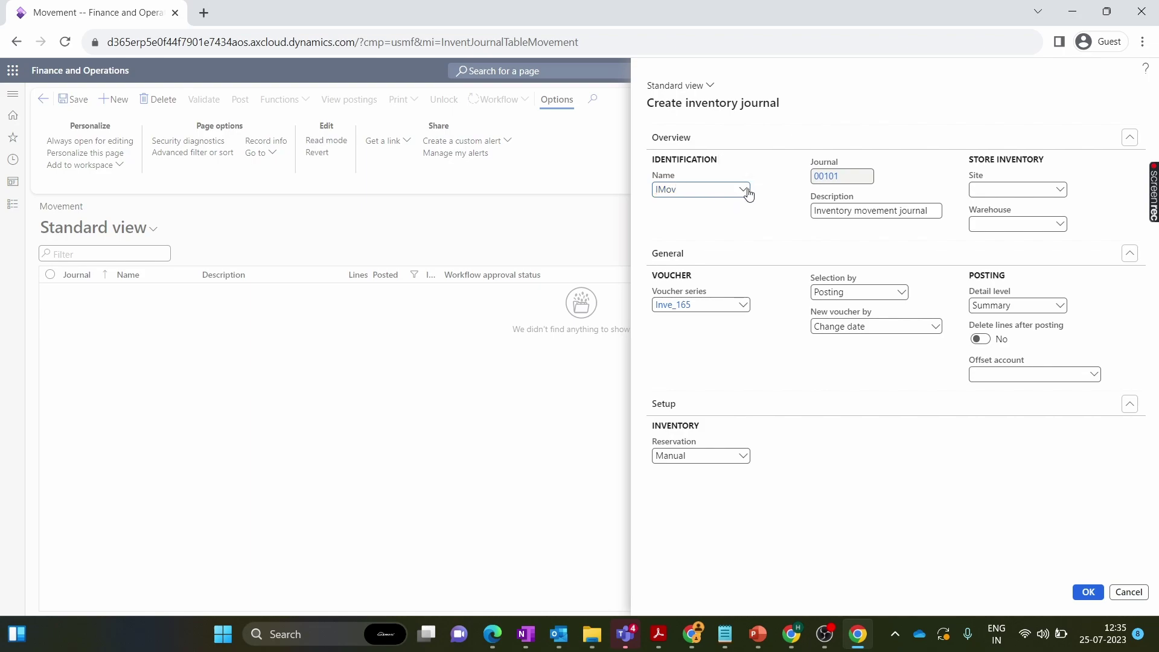
{"action": "left_click", "coordinate": [744, 191]}
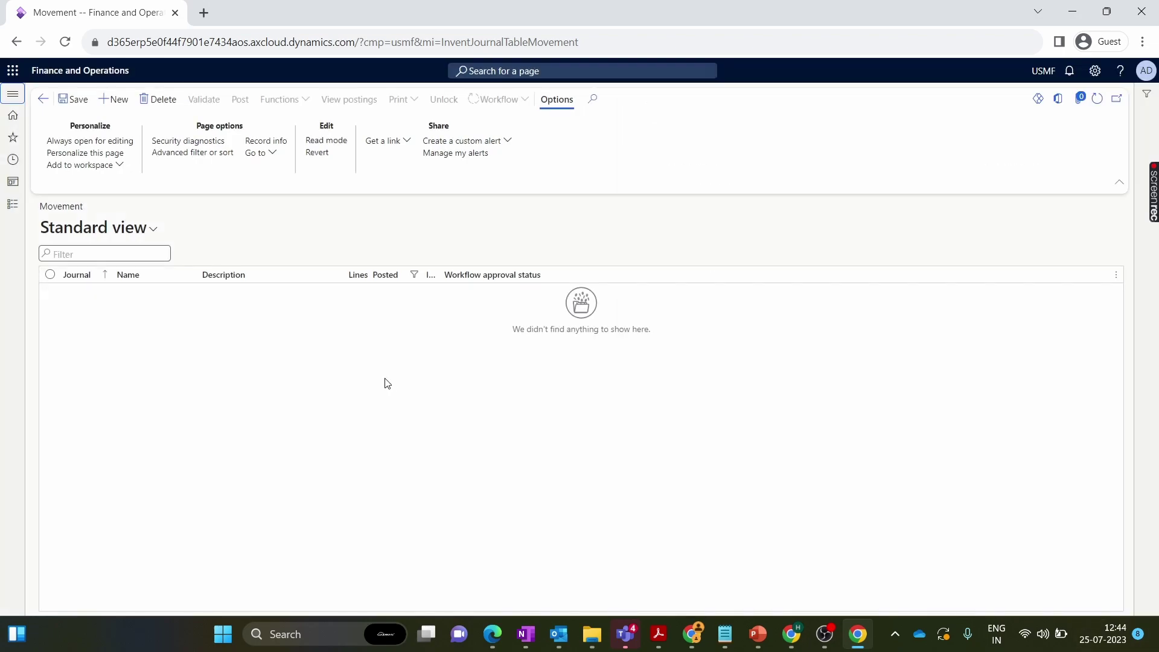
- Open the Inventory journal names page from the Inventory management setup
{"action": "left_click", "coordinate": [12, 204]}
{"action": "scroll", "coordinate": [55, 404], "scroll_direction": "down", "scroll_amount": 8}
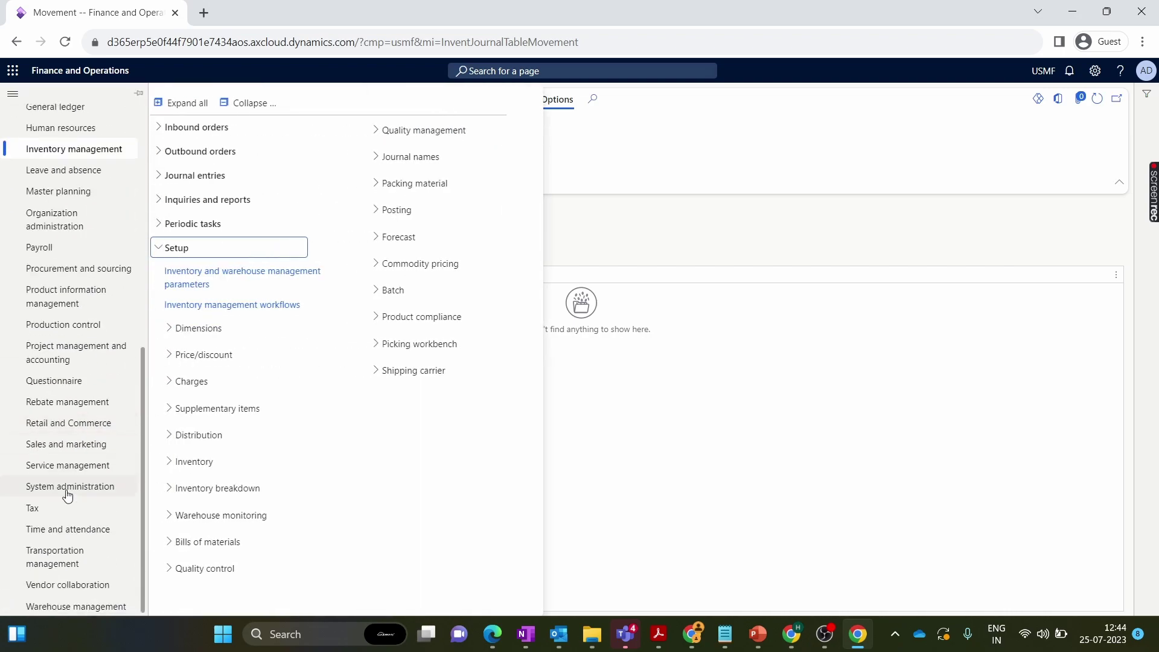
{"action": "scroll", "coordinate": [114, 122], "scroll_direction": "up", "scroll_amount": 8}
{"action": "scroll", "coordinate": [91, 149], "scroll_direction": "down", "scroll_amount": 7}
{"action": "left_click", "coordinate": [250, 103]}
{"action": "left_click", "coordinate": [172, 250]}
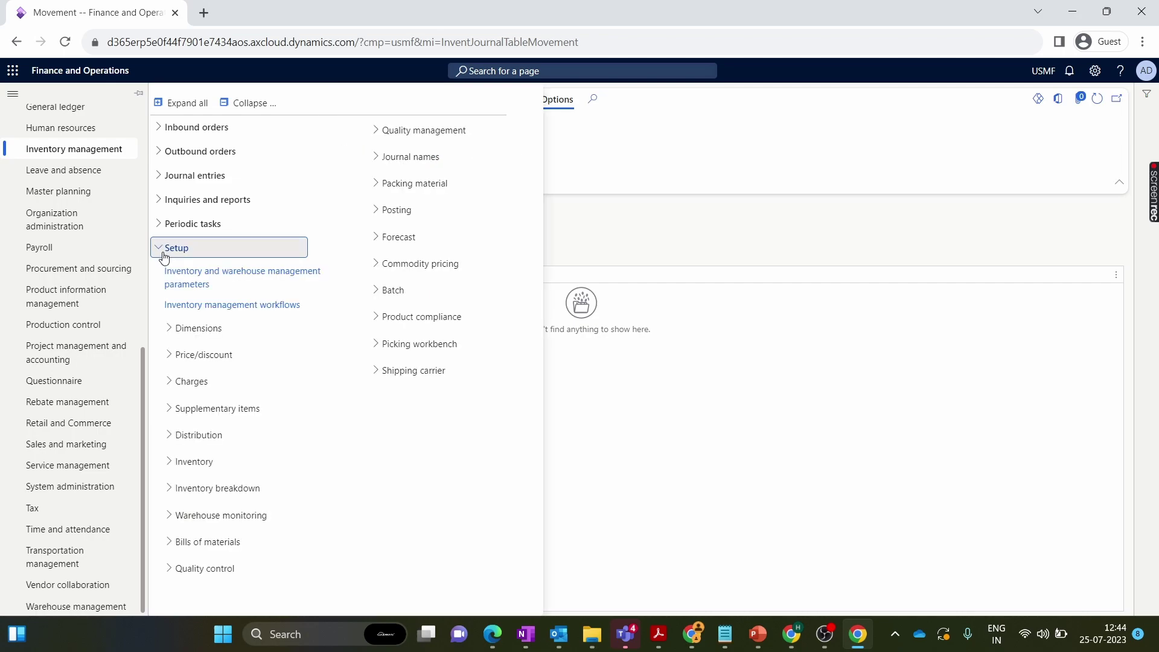
{"action": "left_click", "coordinate": [384, 158]}
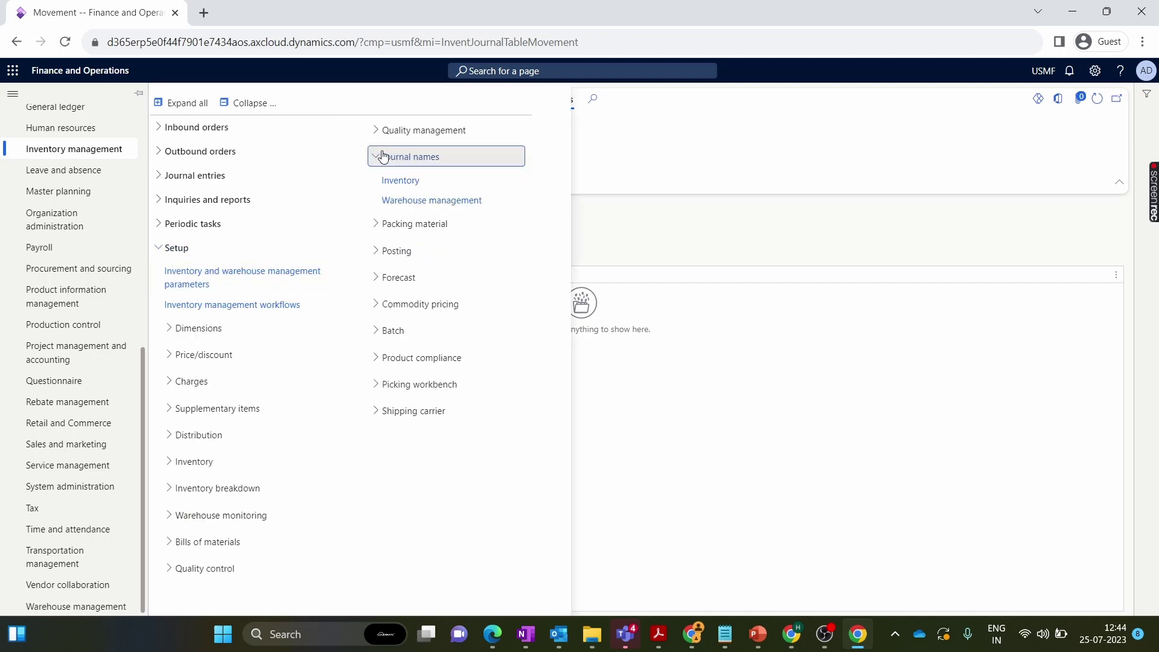
{"action": "left_click", "coordinate": [405, 181]}
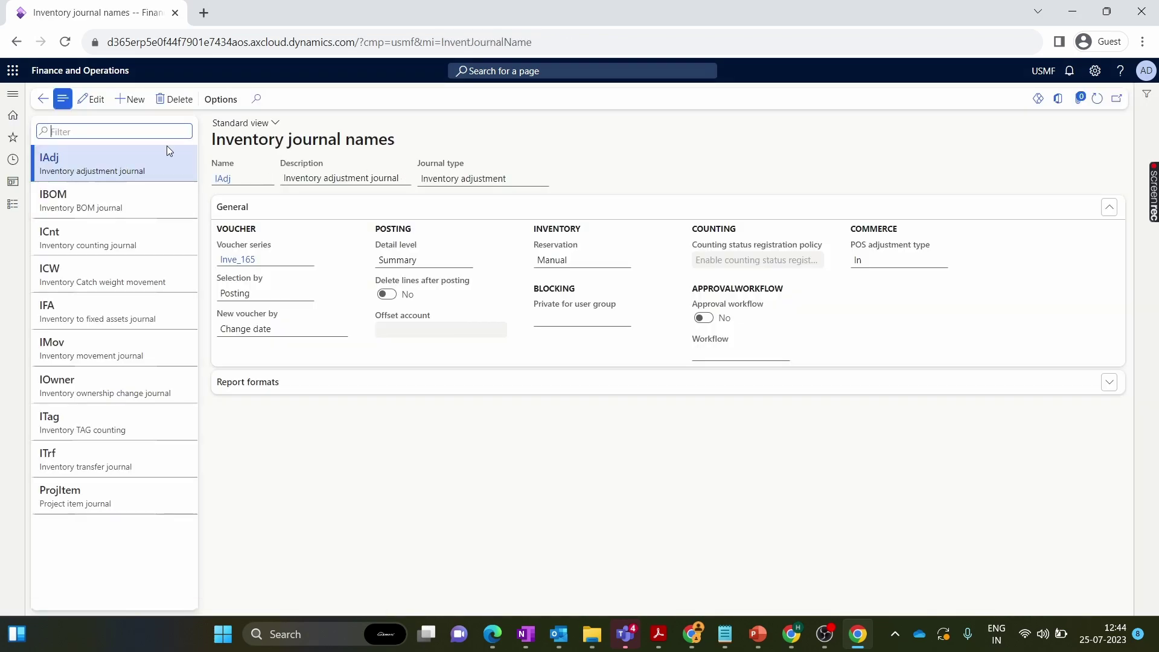
- Create and save an inventory journal name "Movement" with description "Movement journal", keeping Movement as the journal type
{"action": "left_click", "coordinate": [134, 99]}
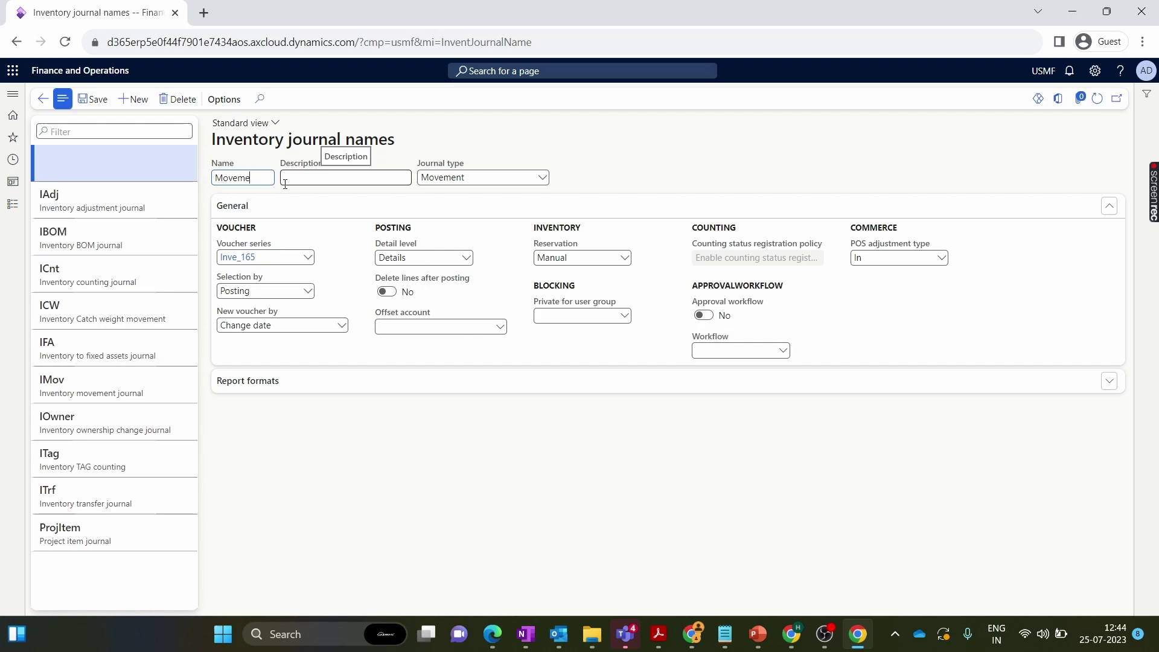
{"action": "left_click", "coordinate": [287, 183]}
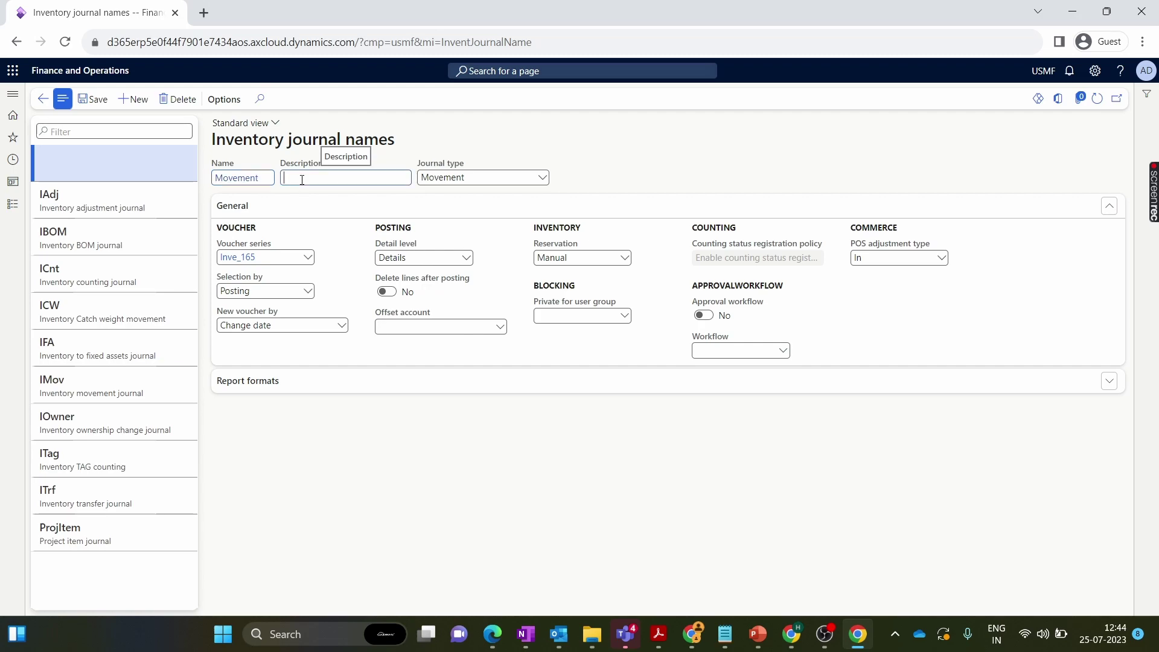
{"action": "type", "text": "Movemn"}
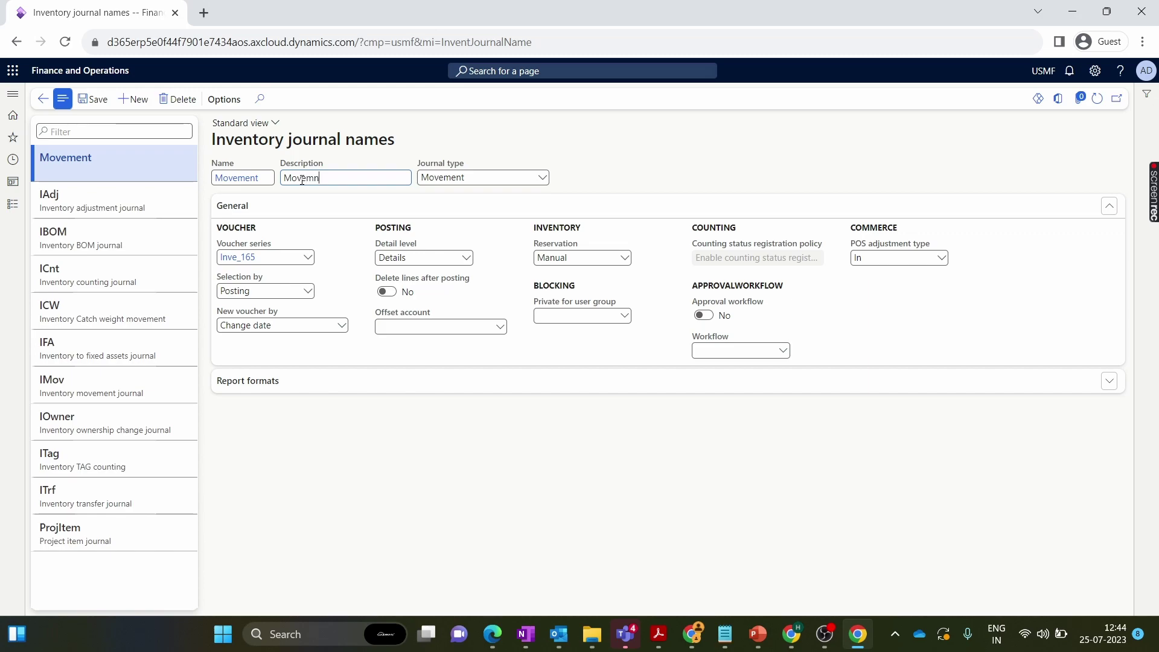
{"action": "type", "text": "t journal"}
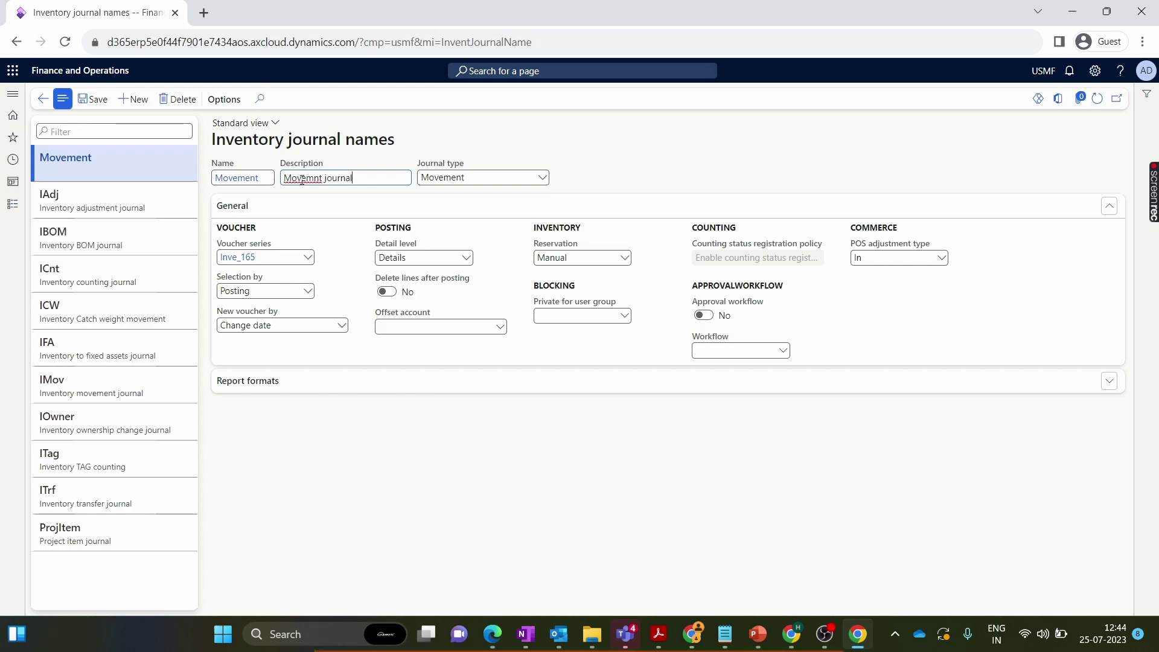
{"action": "right_click", "coordinate": [301, 178]}
{"action": "left_click", "coordinate": [328, 193]}
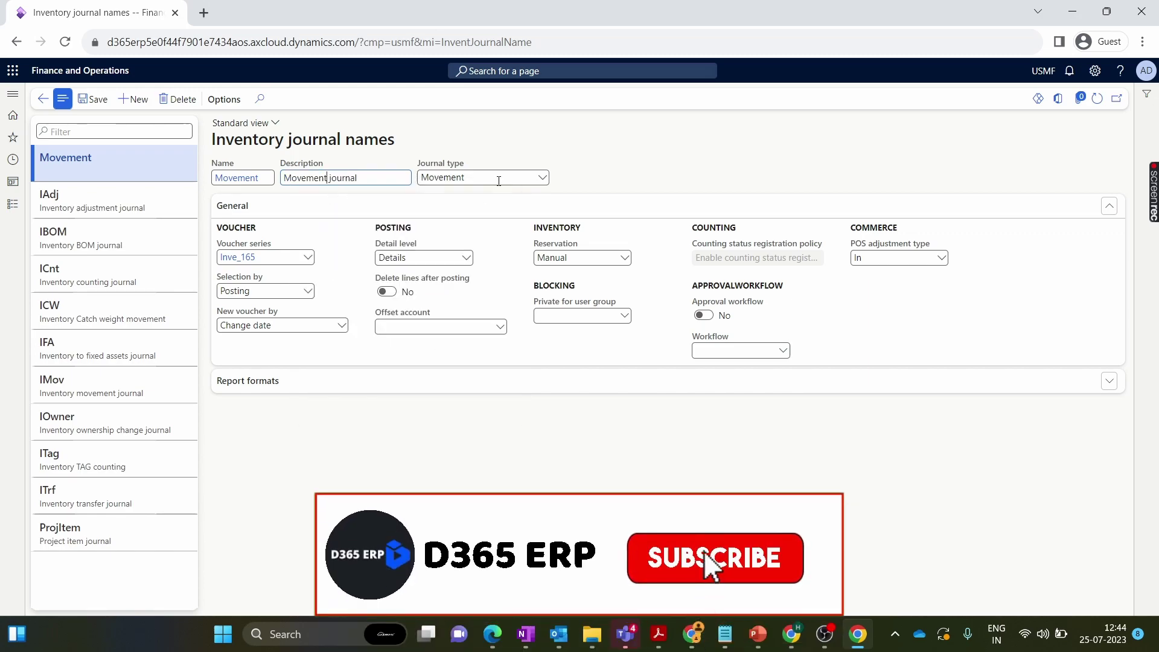
{"action": "left_click", "coordinate": [543, 177]}
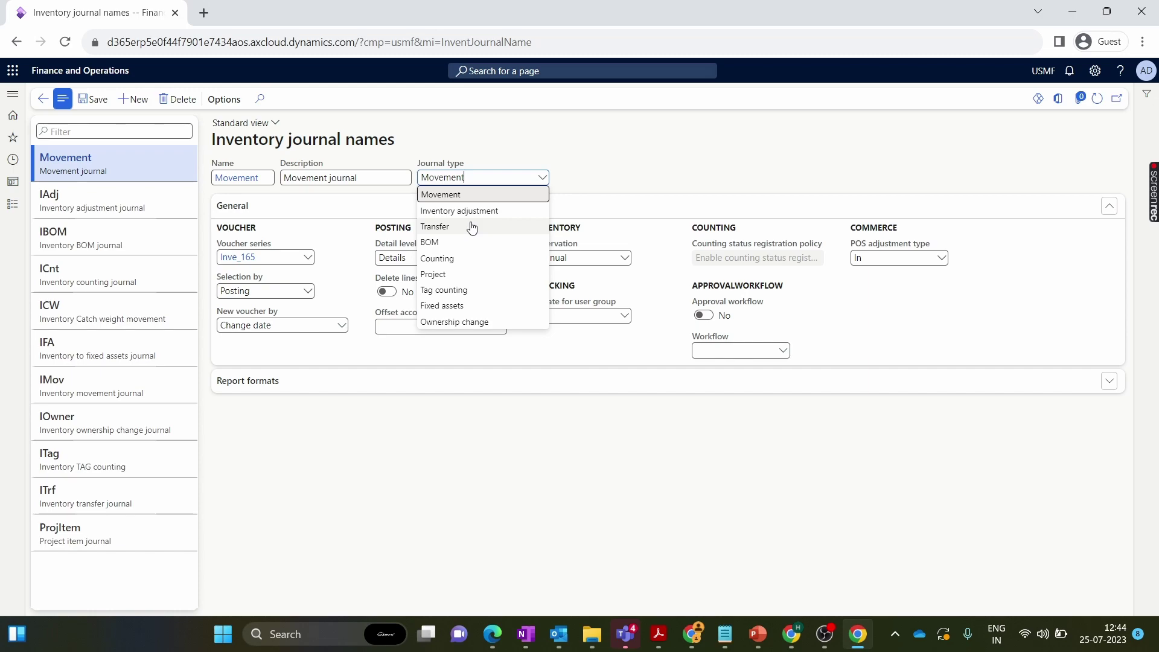
{"action": "left_click", "coordinate": [686, 145]}
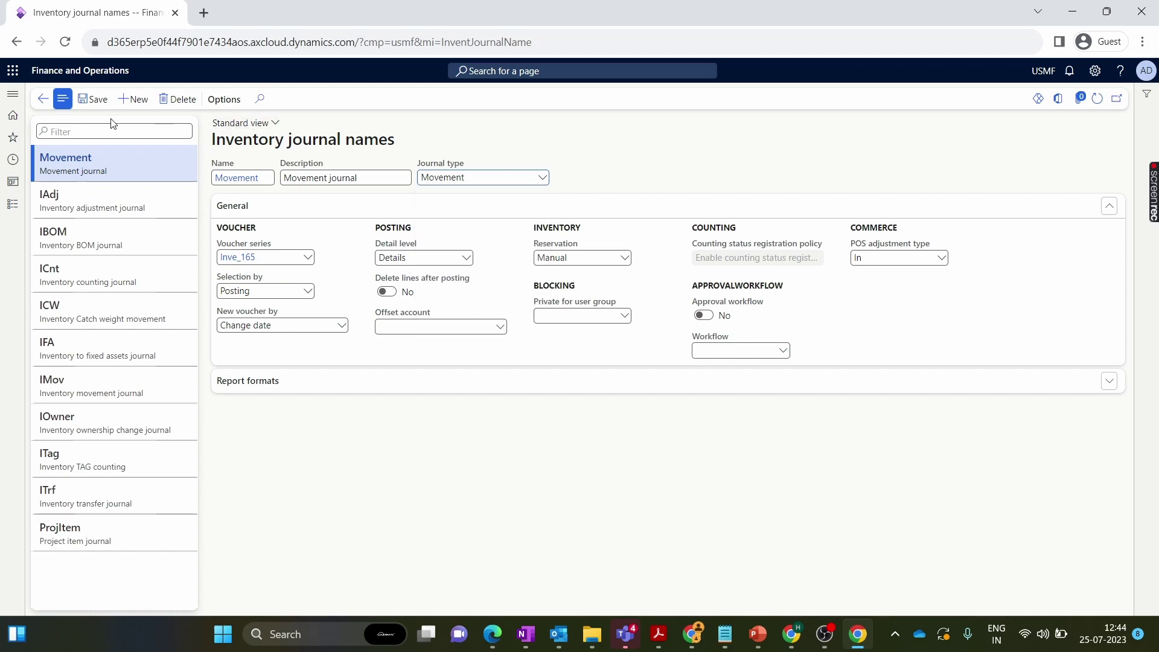
{"action": "left_click", "coordinate": [95, 99]}
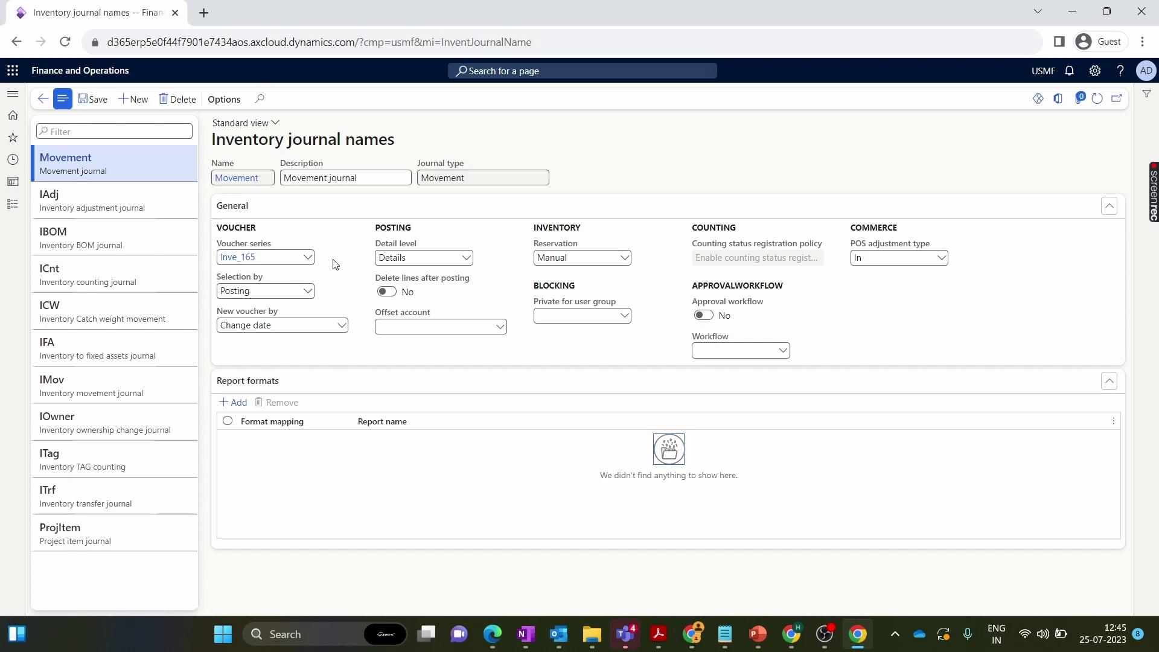
- Examine the number sequence segments behind the Movement journal name's voucher series, then return to the journal names
{"action": "left_click", "coordinate": [237, 258]}
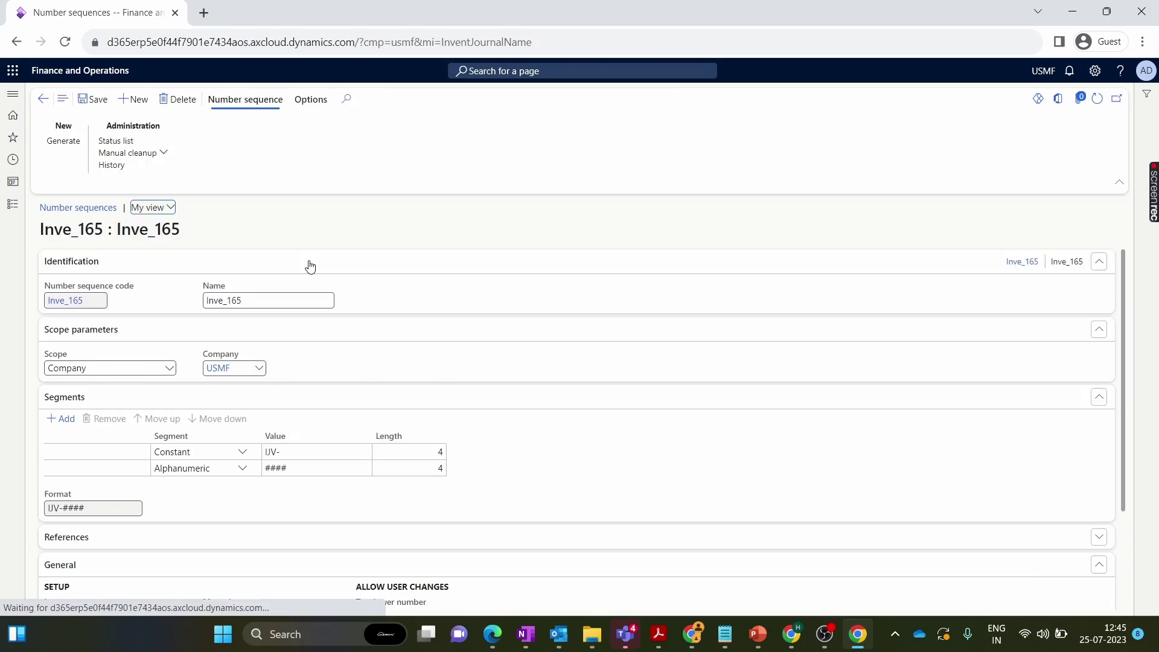
{"action": "left_click", "coordinate": [332, 452]}
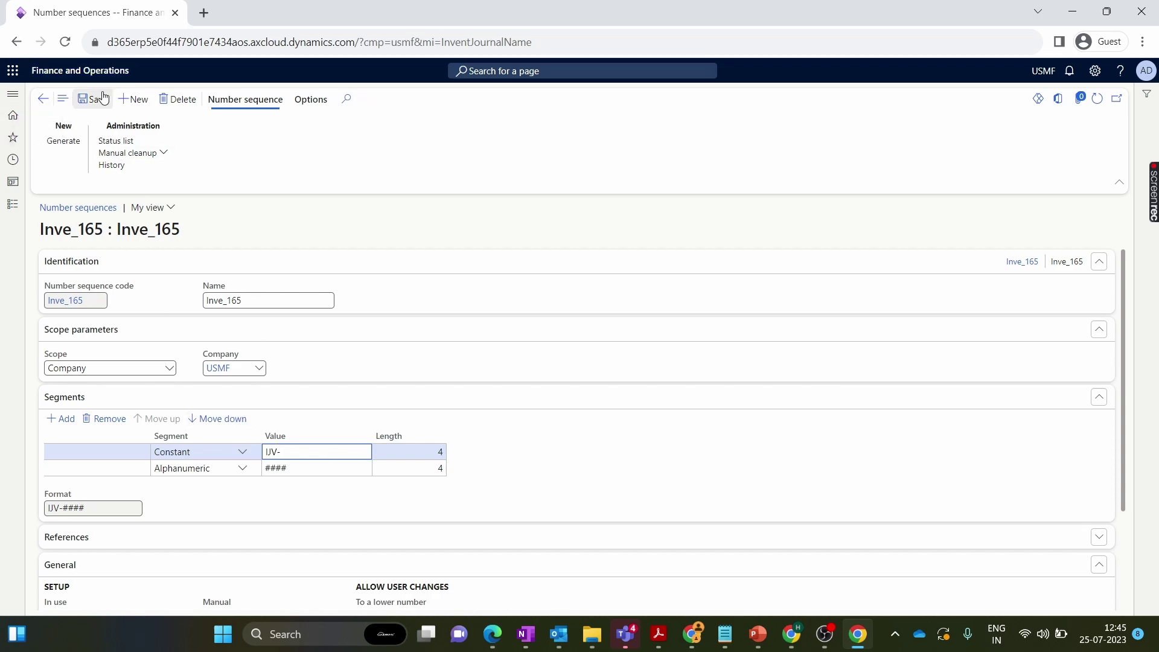
{"action": "left_click", "coordinate": [43, 98]}
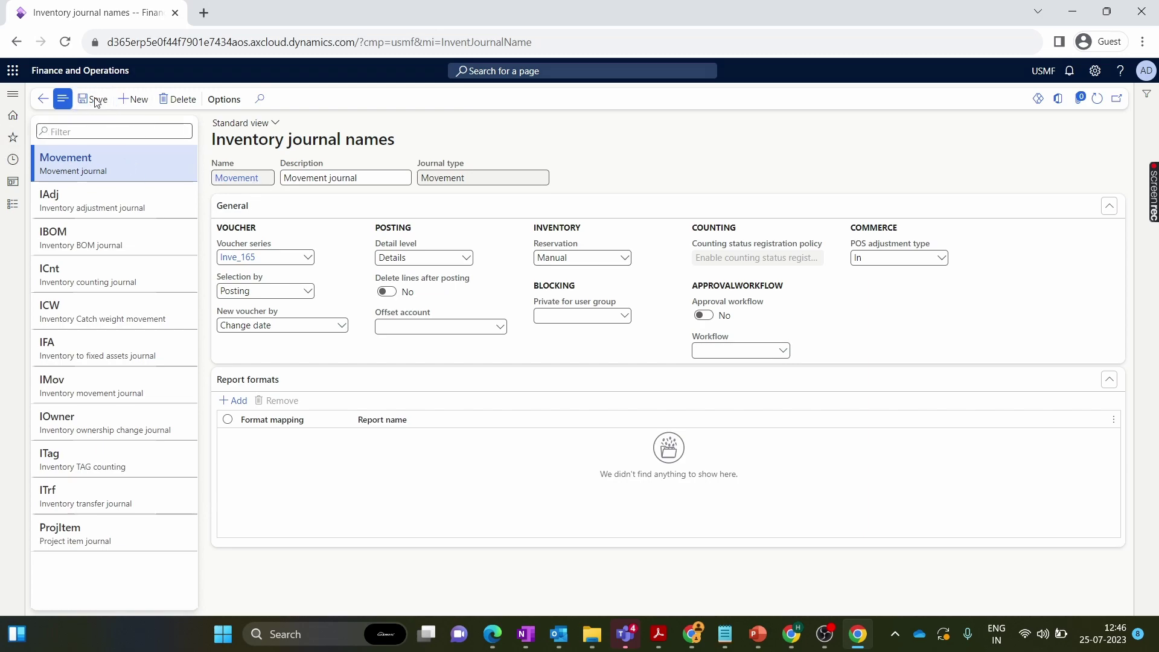
{"action": "left_click", "coordinate": [111, 107]}
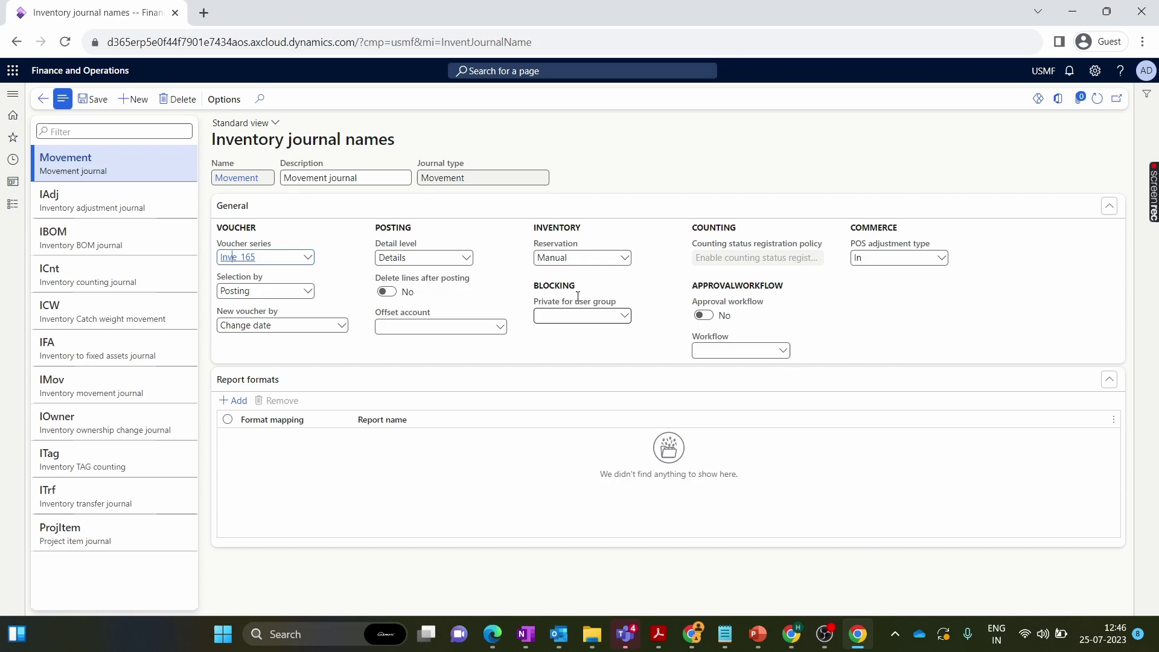
- Return to the list of Movement item journals in Inventory management
{"action": "left_click", "coordinate": [13, 204]}
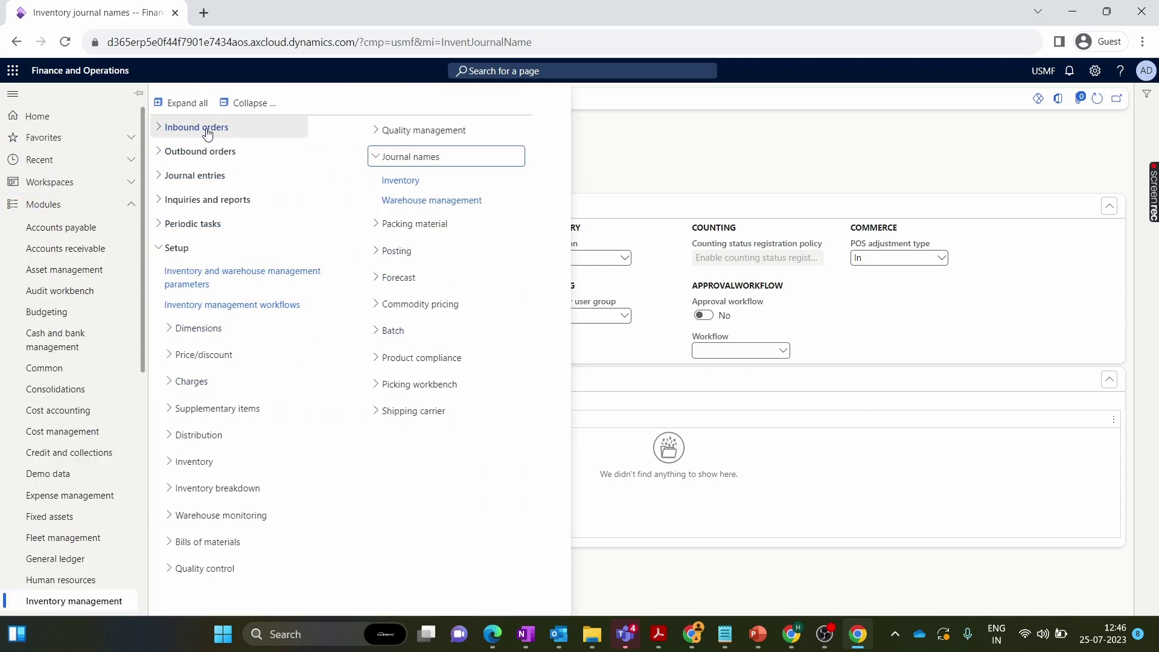
{"action": "left_click", "coordinate": [184, 175]}
{"action": "left_click", "coordinate": [177, 208]}
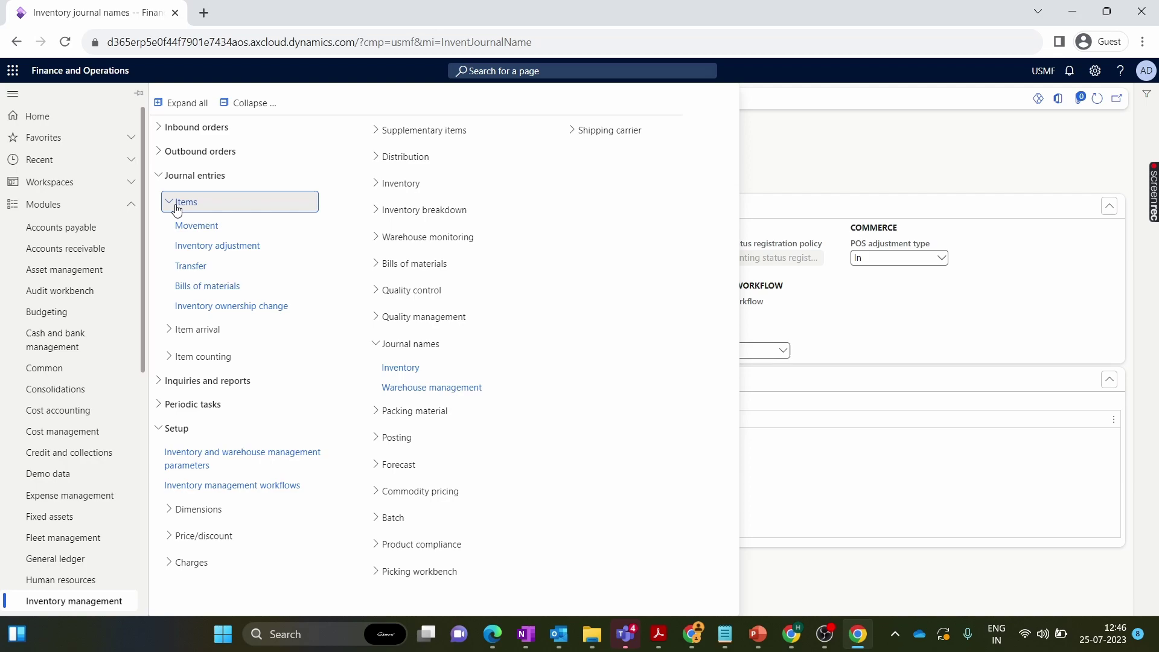
{"action": "left_click", "coordinate": [198, 227]}
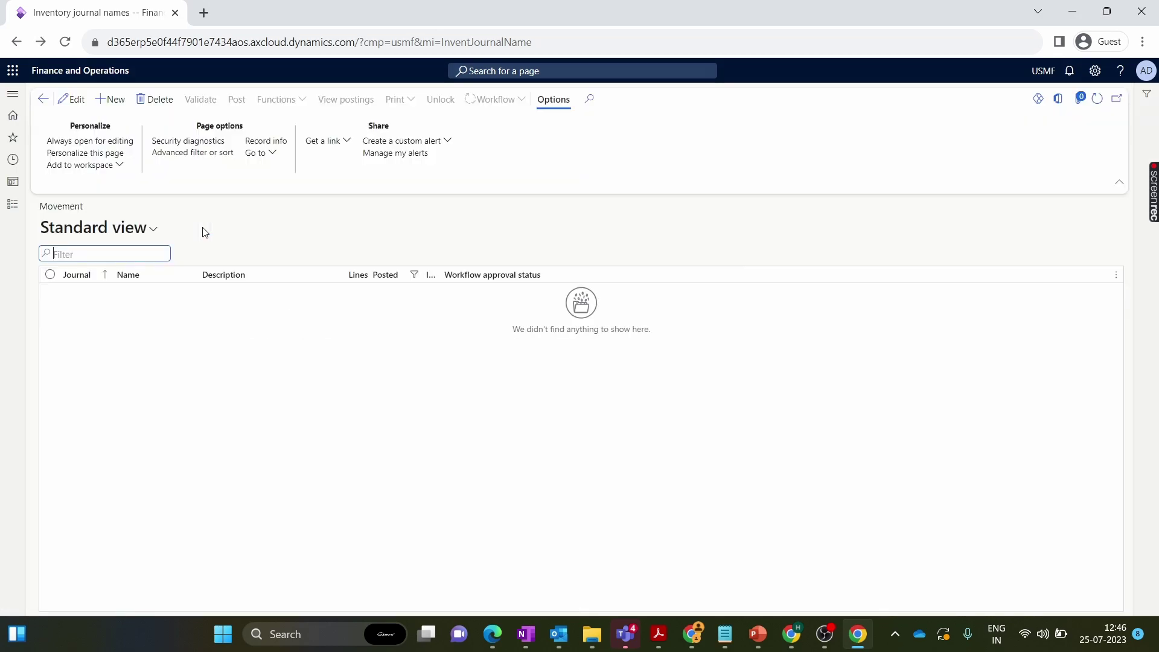
- Create a new inventory journal using the journal name Movement
{"action": "left_click", "coordinate": [111, 102]}
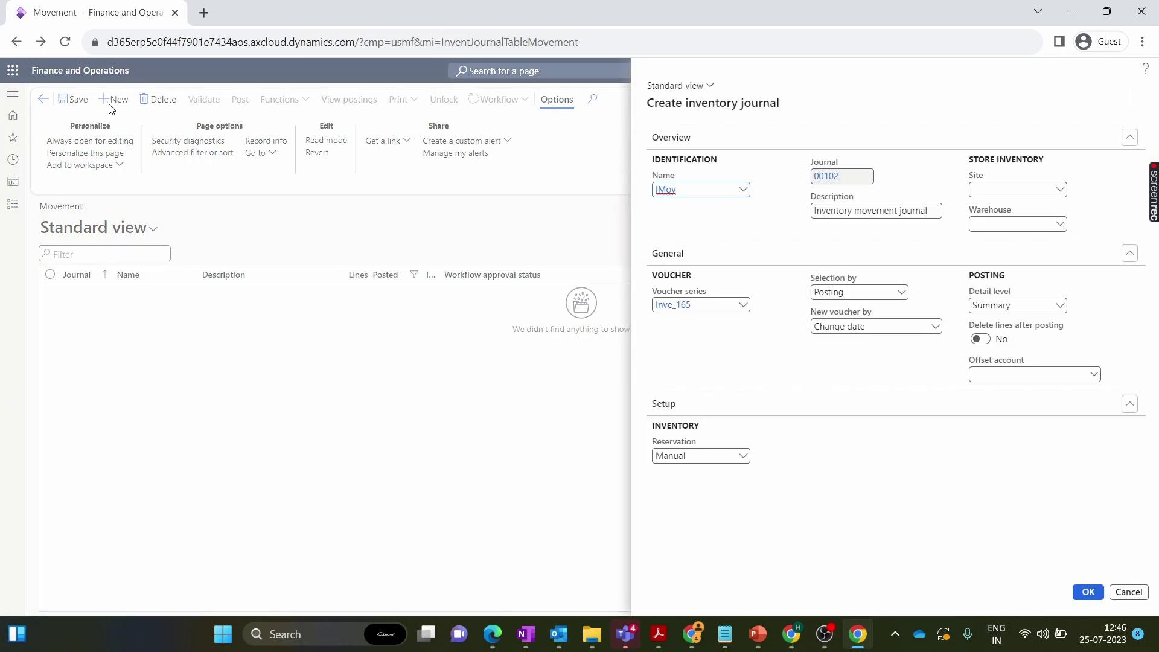
{"action": "left_click", "coordinate": [744, 190]}
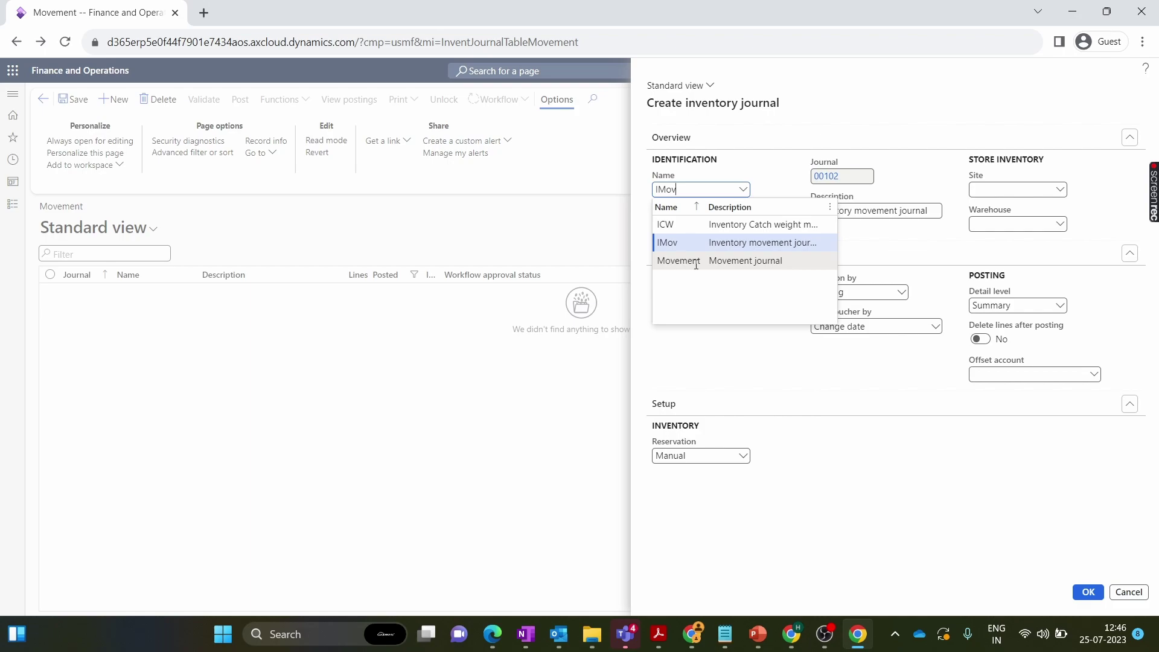
{"action": "left_click", "coordinate": [736, 266]}
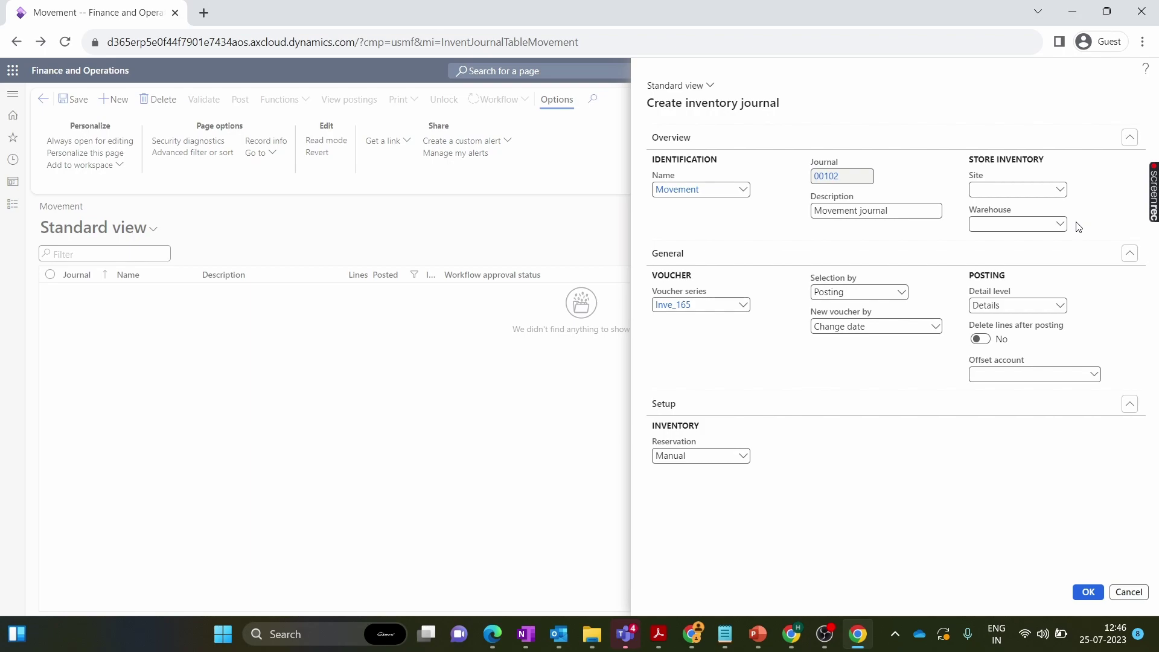
{"action": "left_click", "coordinate": [1089, 593]}
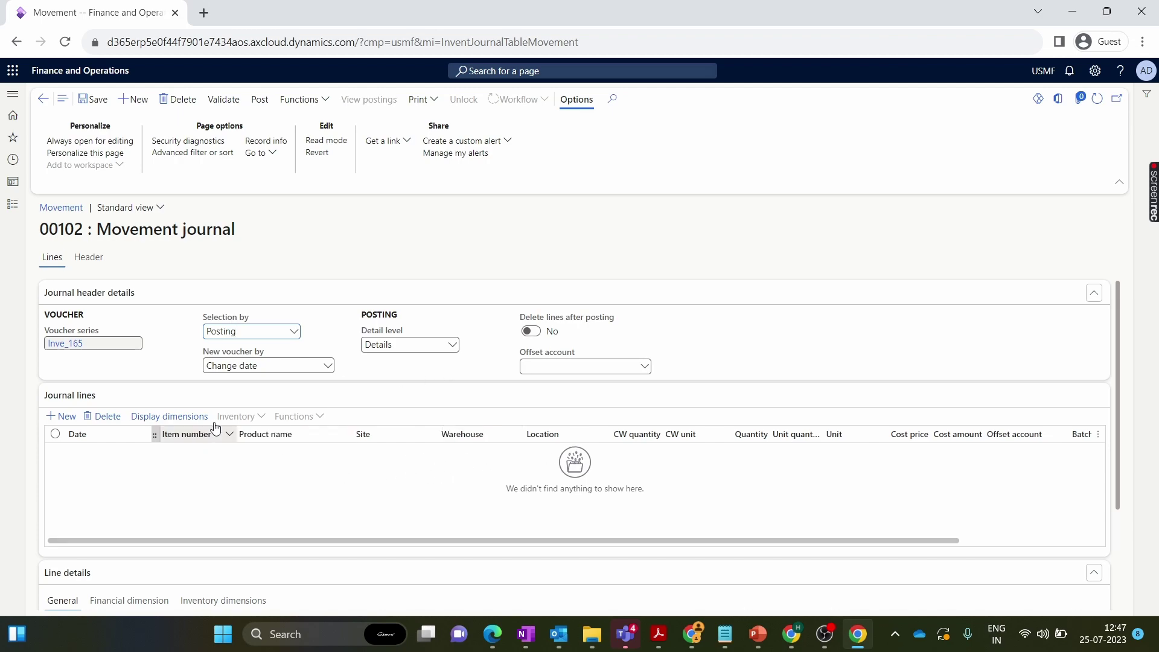
- Set the journal lines' dimension display to save its setup, keeping Site, Warehouse and Location shown
{"action": "left_click", "coordinate": [188, 423]}
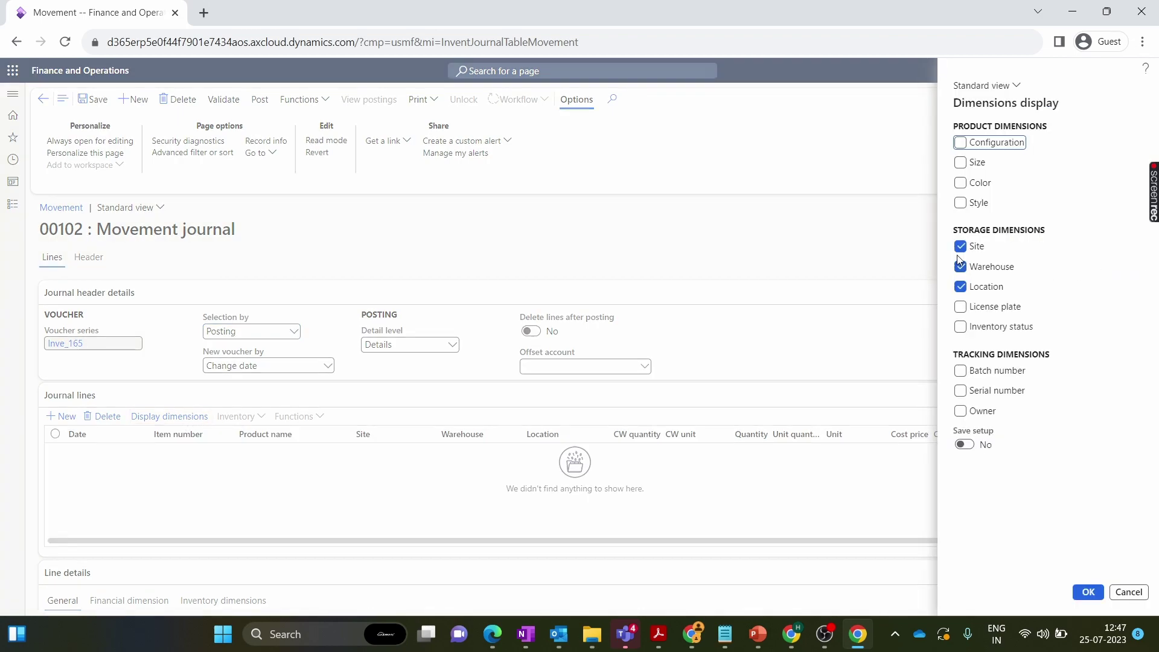
{"action": "left_click", "coordinate": [966, 447]}
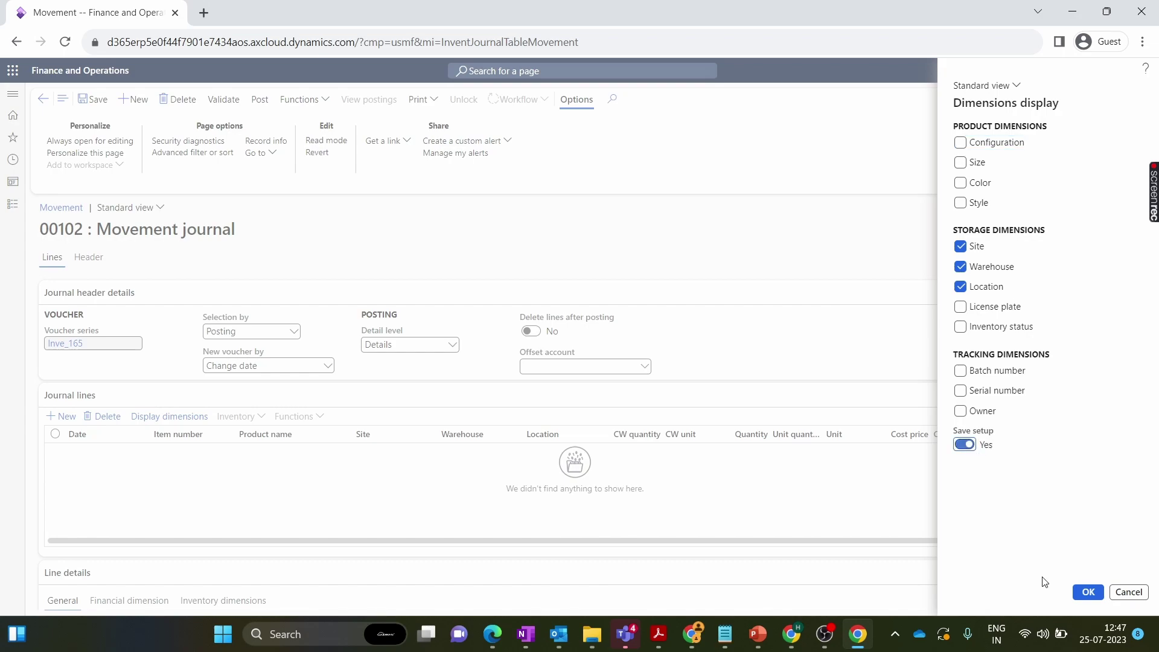
{"action": "left_click", "coordinate": [1088, 592]}
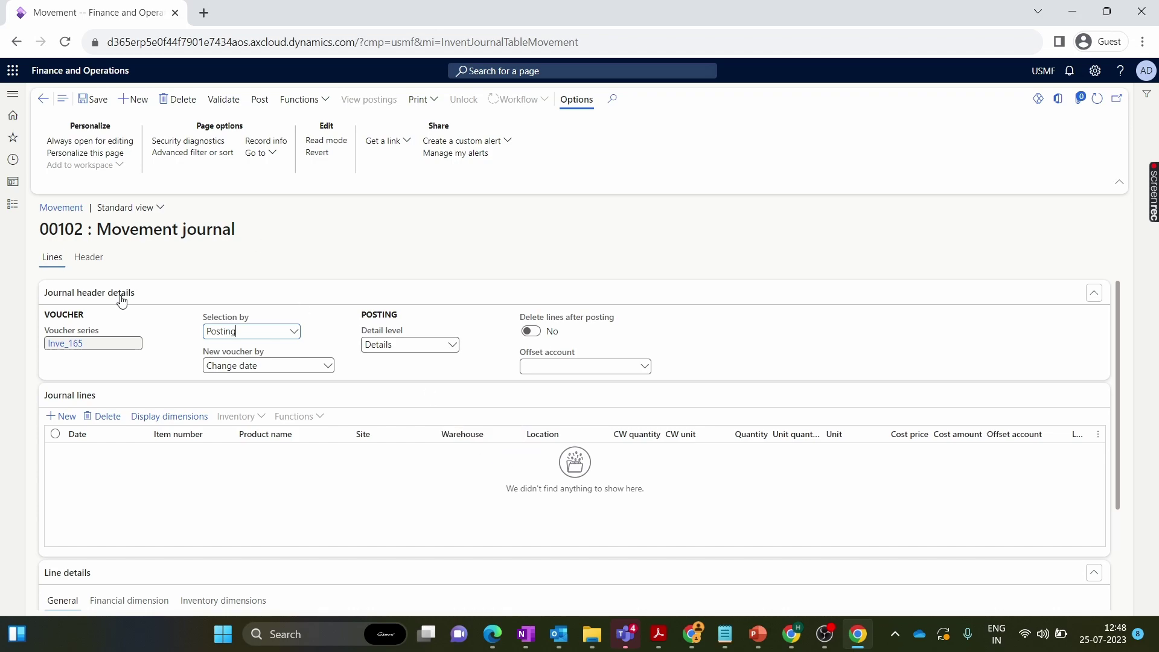
- Duplicate the Movement journal browser tab and open the On-hand list of Inventory management in the copy
{"action": "right_click", "coordinate": [117, 10]}
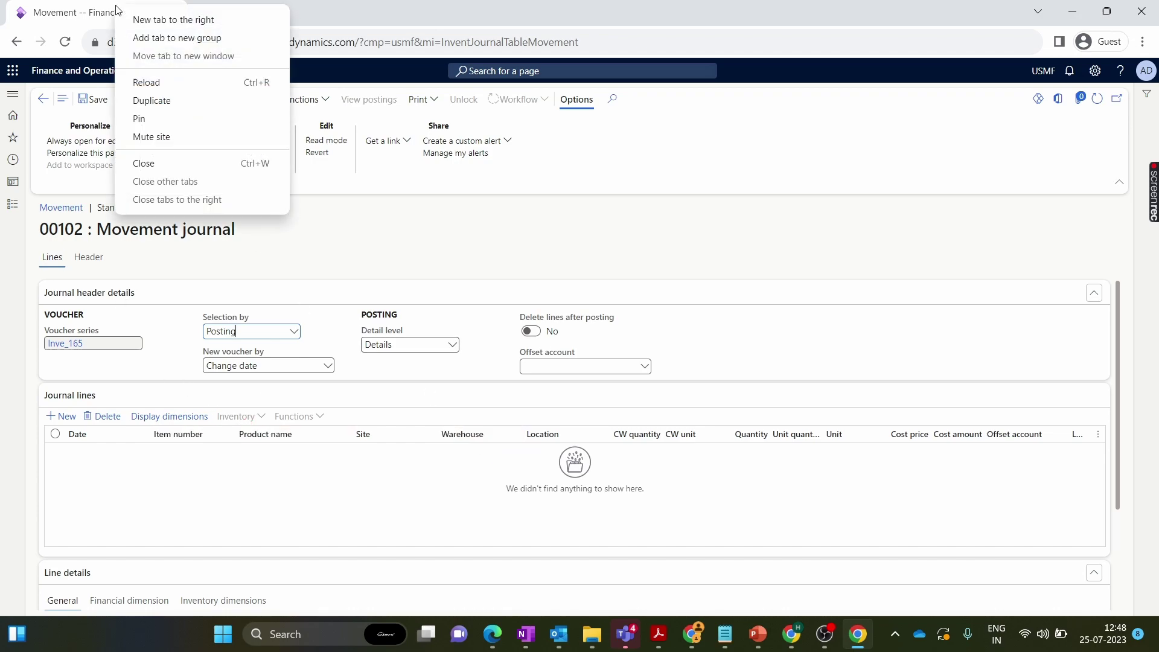
{"action": "left_click", "coordinate": [152, 101]}
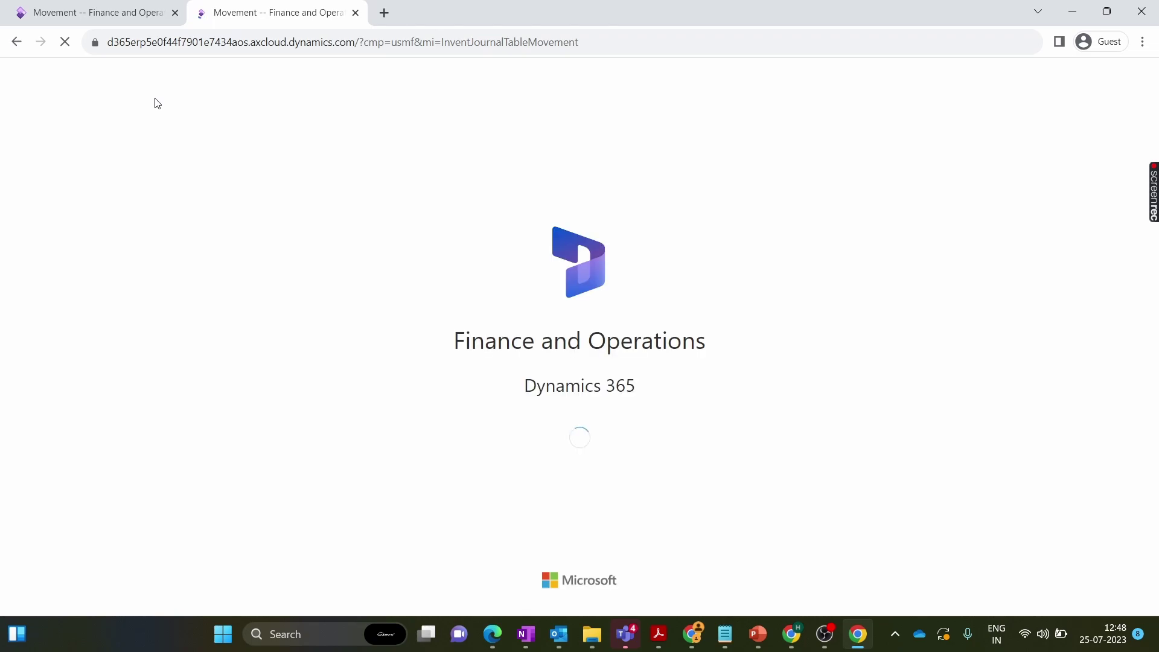
{"action": "scroll", "coordinate": [95, 407], "scroll_direction": "down", "scroll_amount": 7}
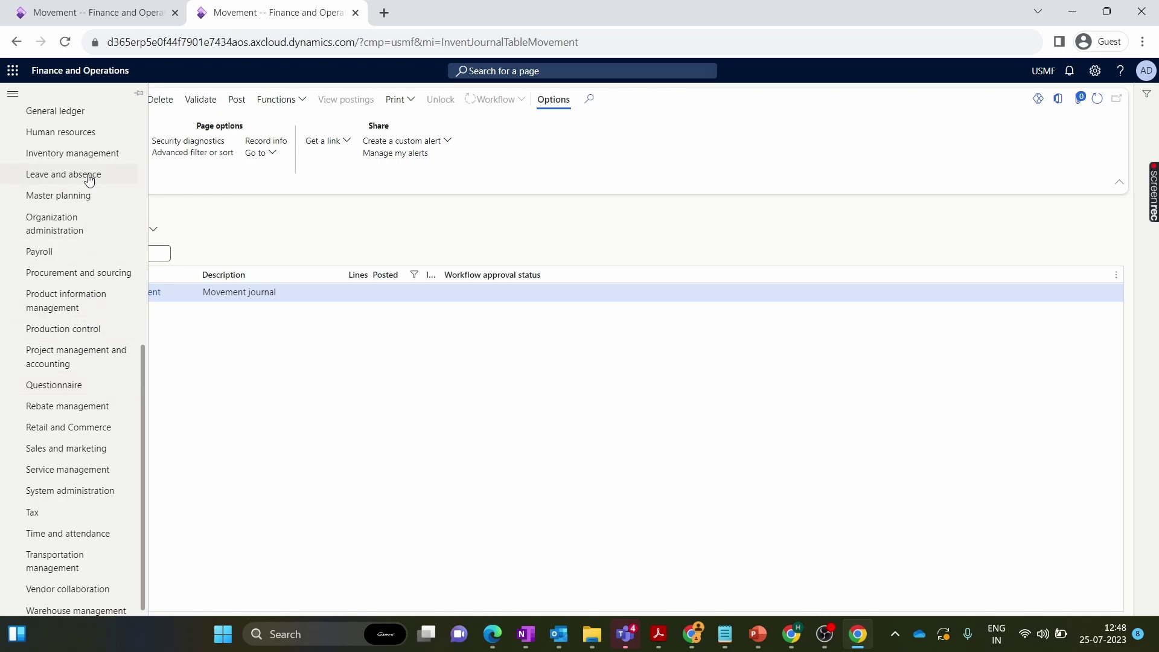
{"action": "left_click", "coordinate": [90, 153]}
{"action": "left_click", "coordinate": [266, 102]}
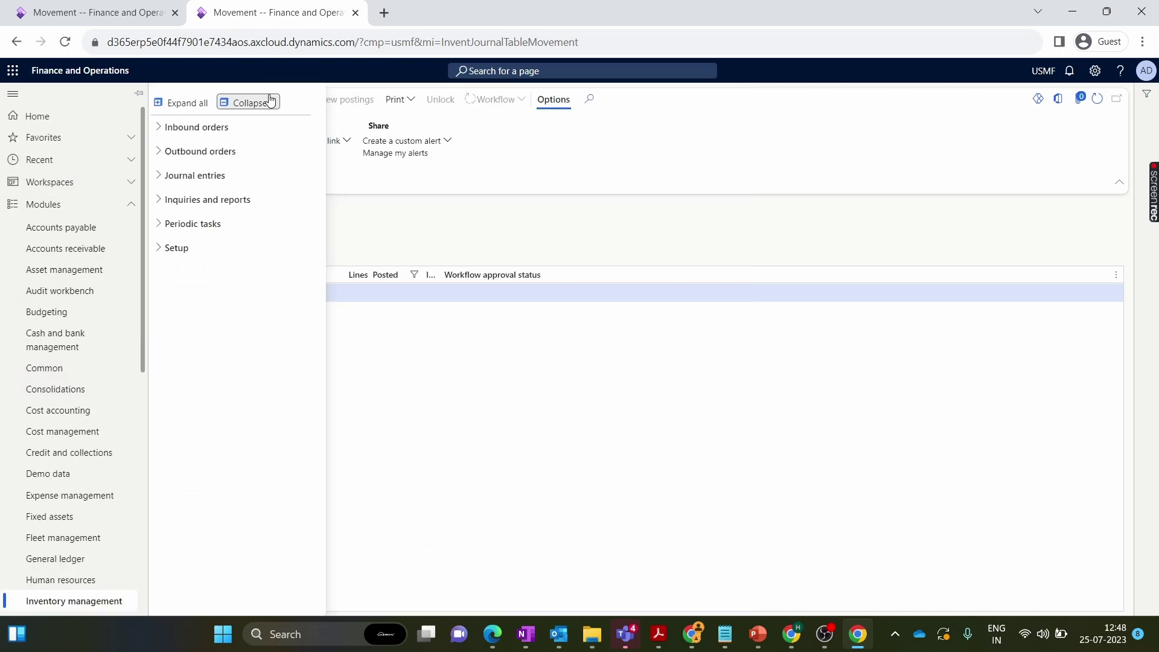
{"action": "left_click", "coordinate": [160, 203]}
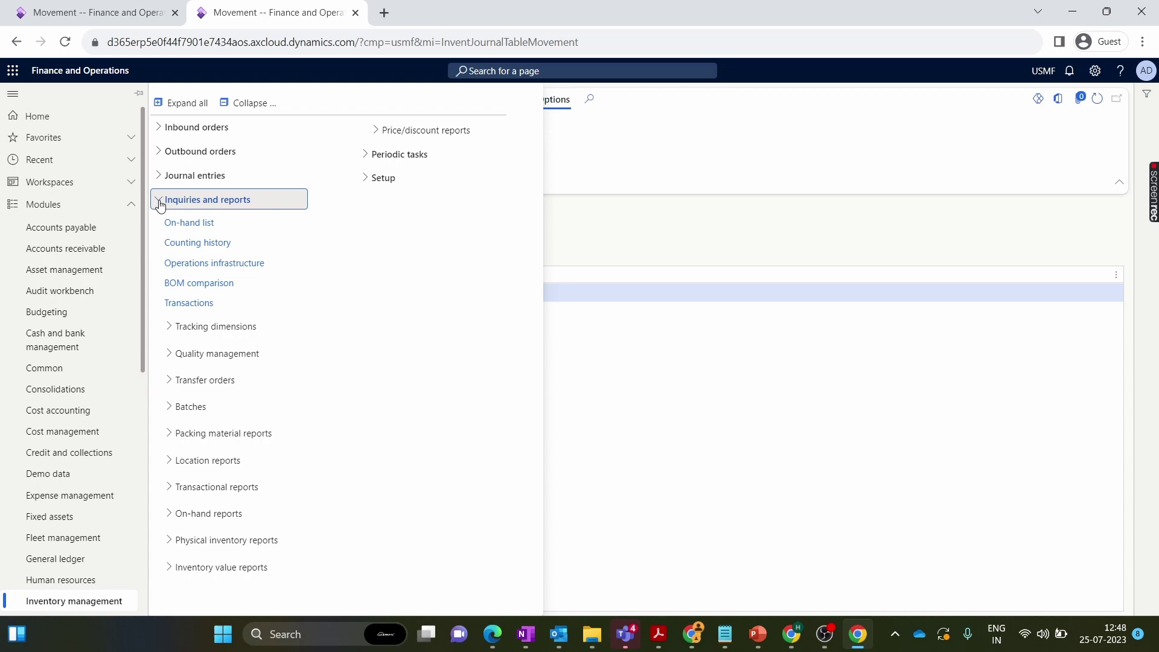
{"action": "left_click", "coordinate": [196, 223]}
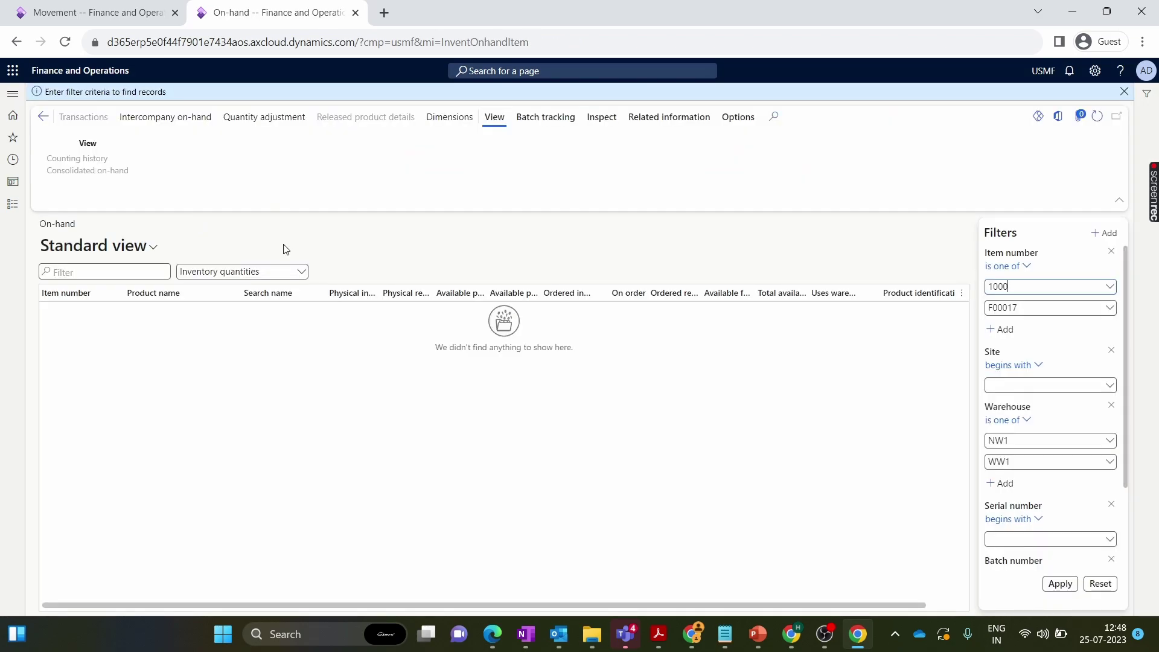
- Clear all item number and warehouse filter values on the On-hand list and apply the emptied filters
{"action": "left_click", "coordinate": [1124, 91]}
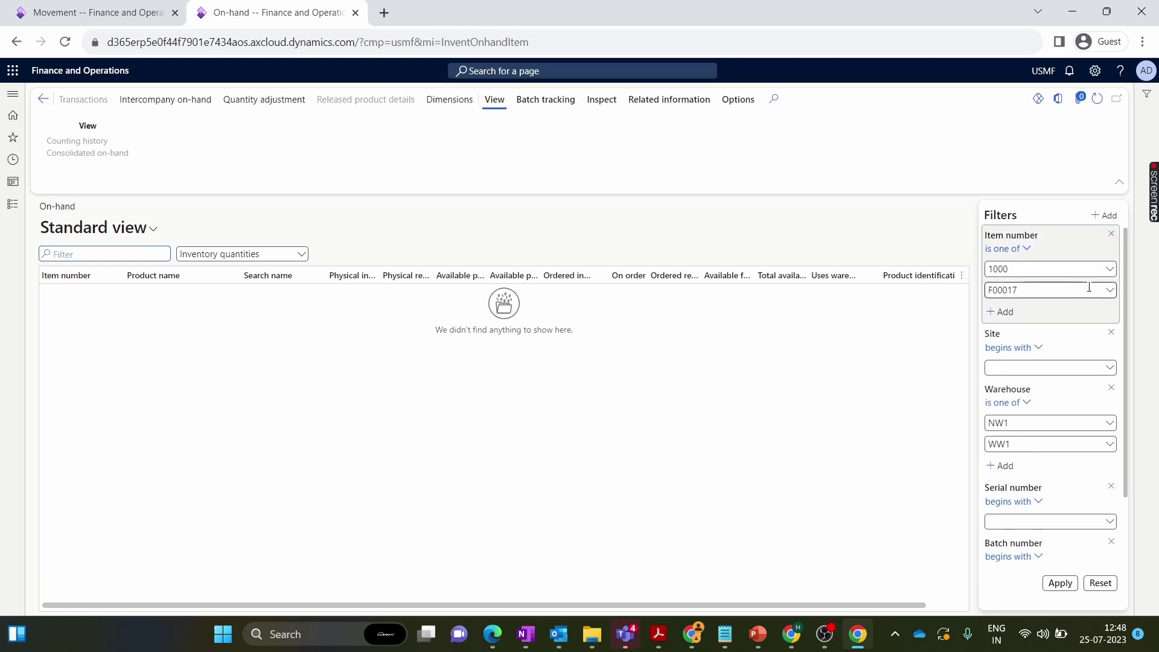
{"action": "double_click", "coordinate": [1005, 291]}
{"action": "key", "text": "BackSpace"}
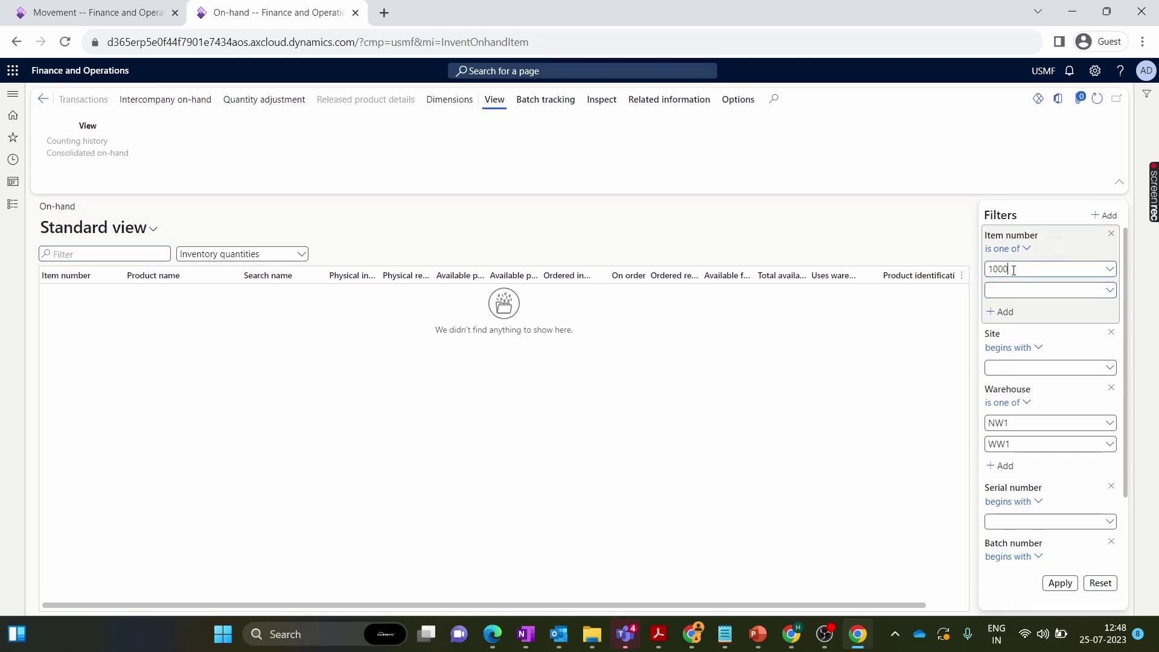
{"action": "double_click", "coordinate": [1055, 442]}
{"action": "key", "text": "BackSpace"}
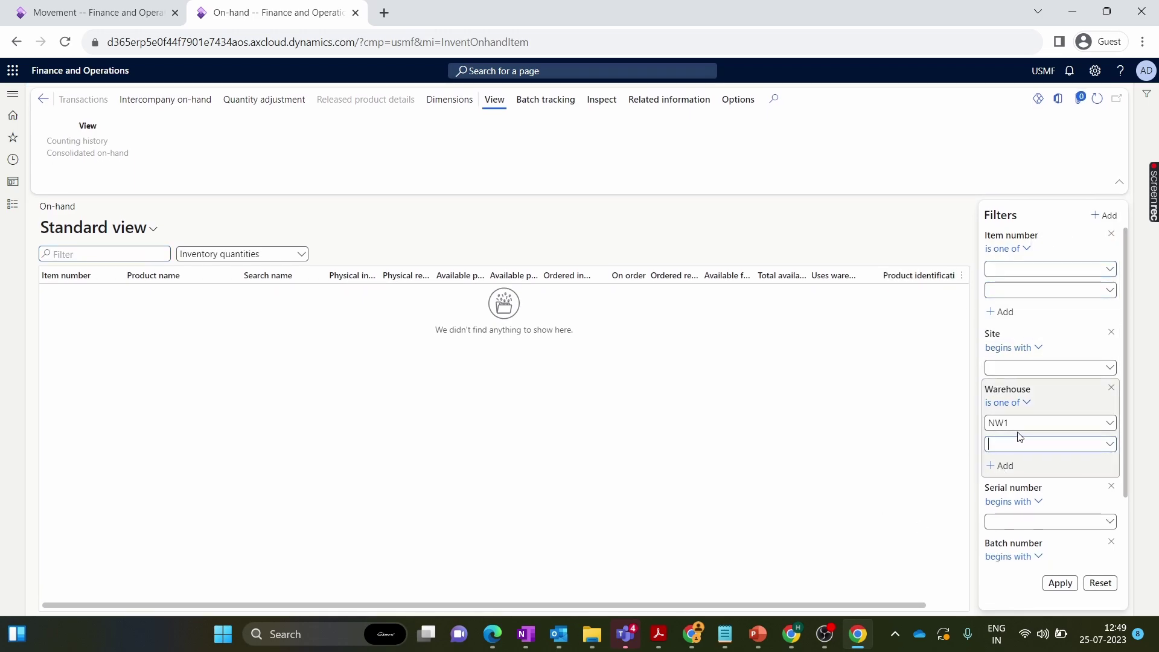
{"action": "key", "text": "shift+Tab"}
{"action": "key", "text": "BackSpace"}
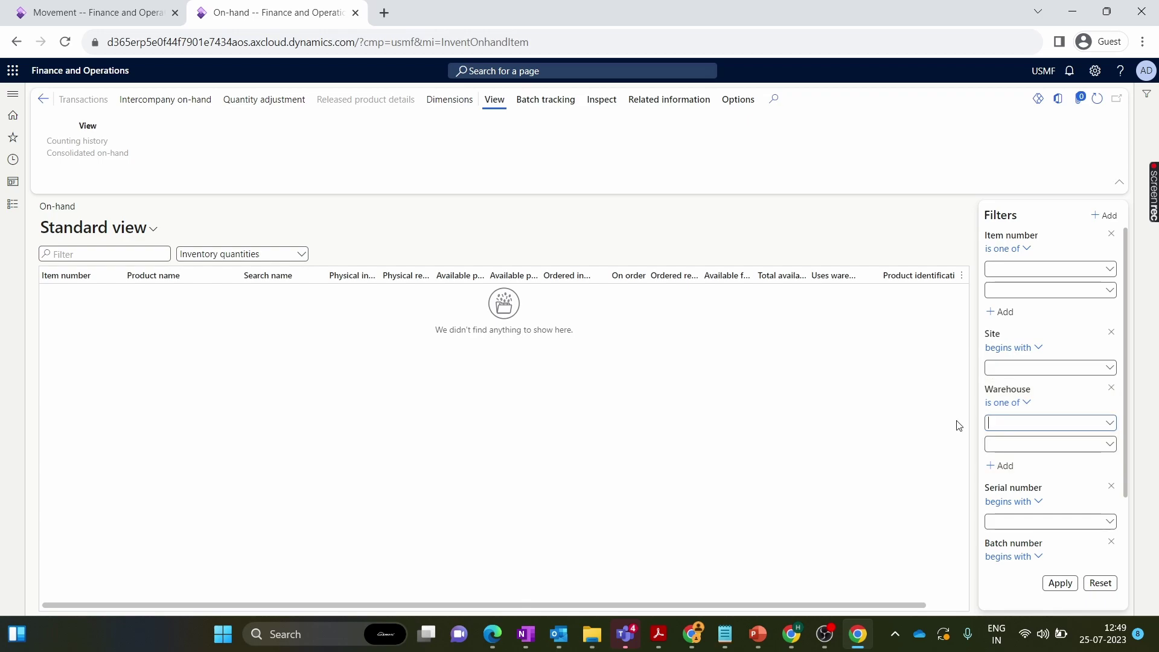
{"action": "left_click", "coordinate": [1061, 583]}
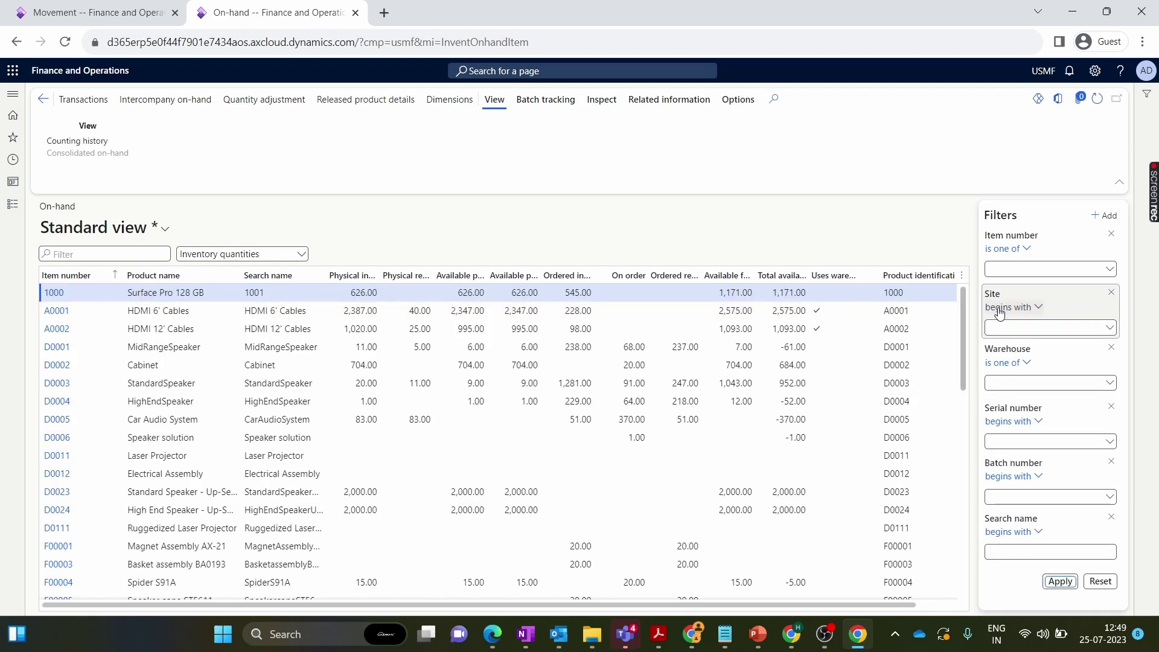
- Add Site and Warehouse to the On-hand list's displayed dimensions and save the setup
{"action": "left_click", "coordinate": [449, 100]}
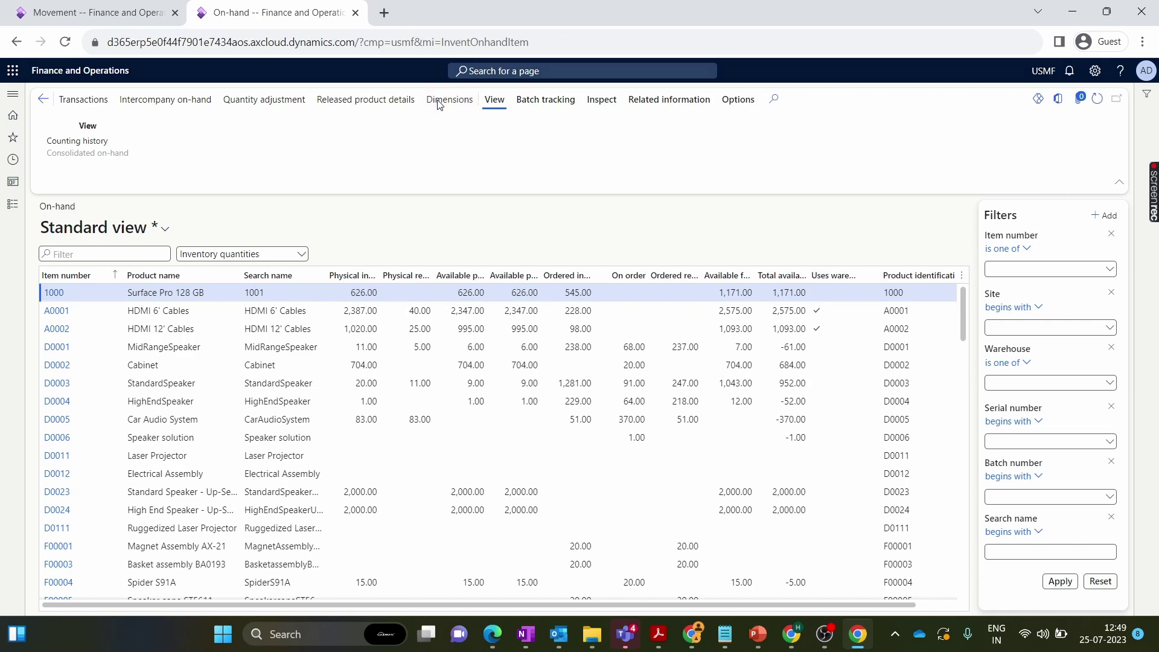
{"action": "left_click", "coordinate": [961, 247]}
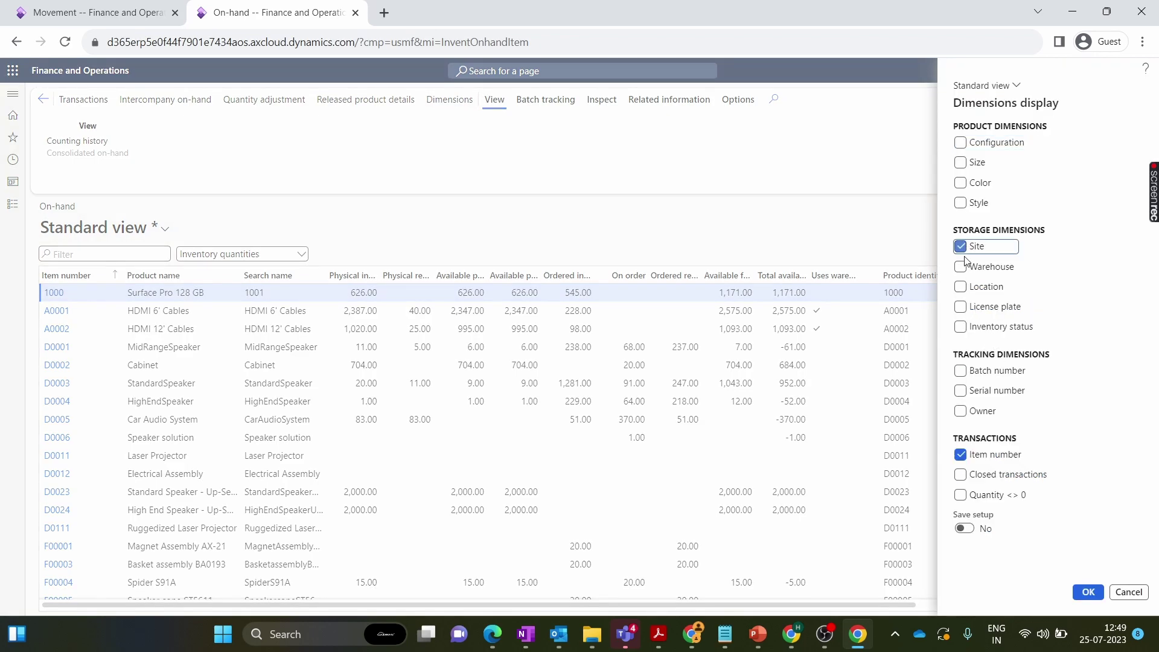
{"action": "left_click", "coordinate": [961, 267]}
{"action": "left_click", "coordinate": [965, 528]}
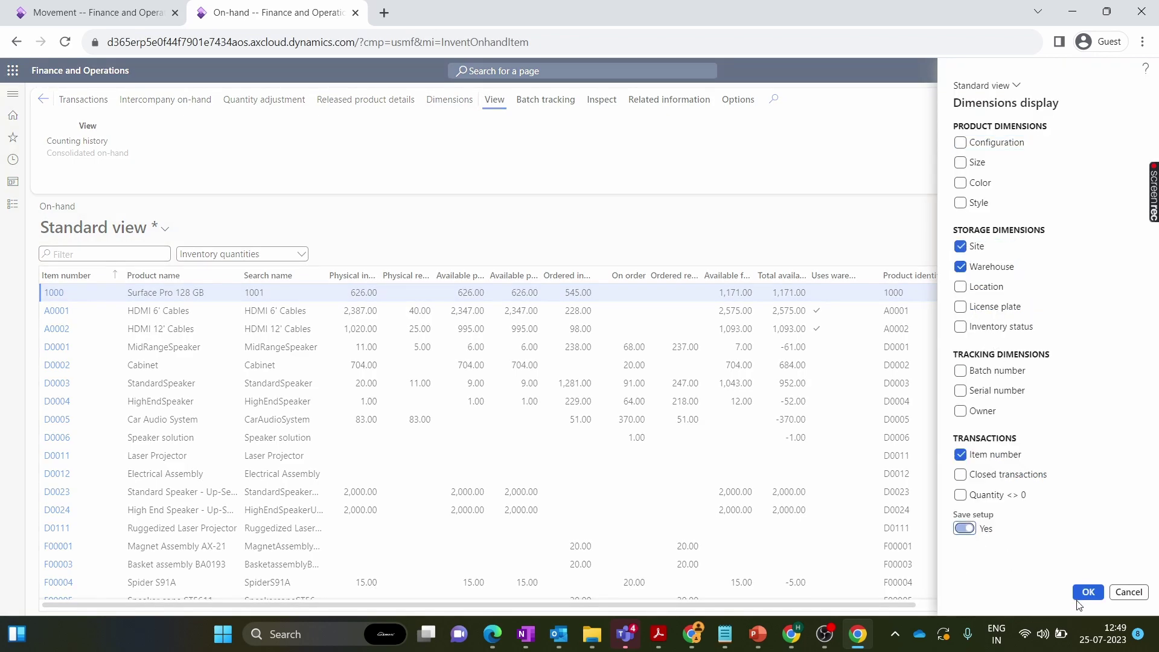
{"action": "key", "text": "Return"}
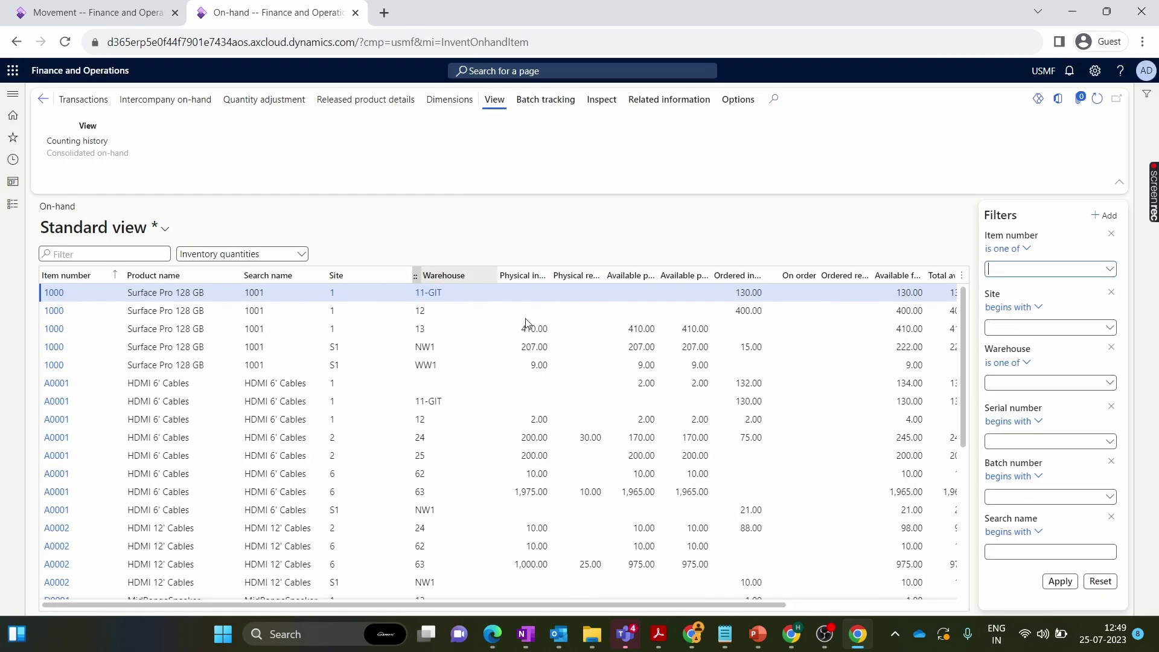
- Review the on-hand record of item 1000 at site 1, warehouse 13, and copy its item number
{"action": "left_click", "coordinate": [495, 326]}
{"action": "left_click_drag", "start_coordinate": [414, 604], "coordinate": [612, 604]}
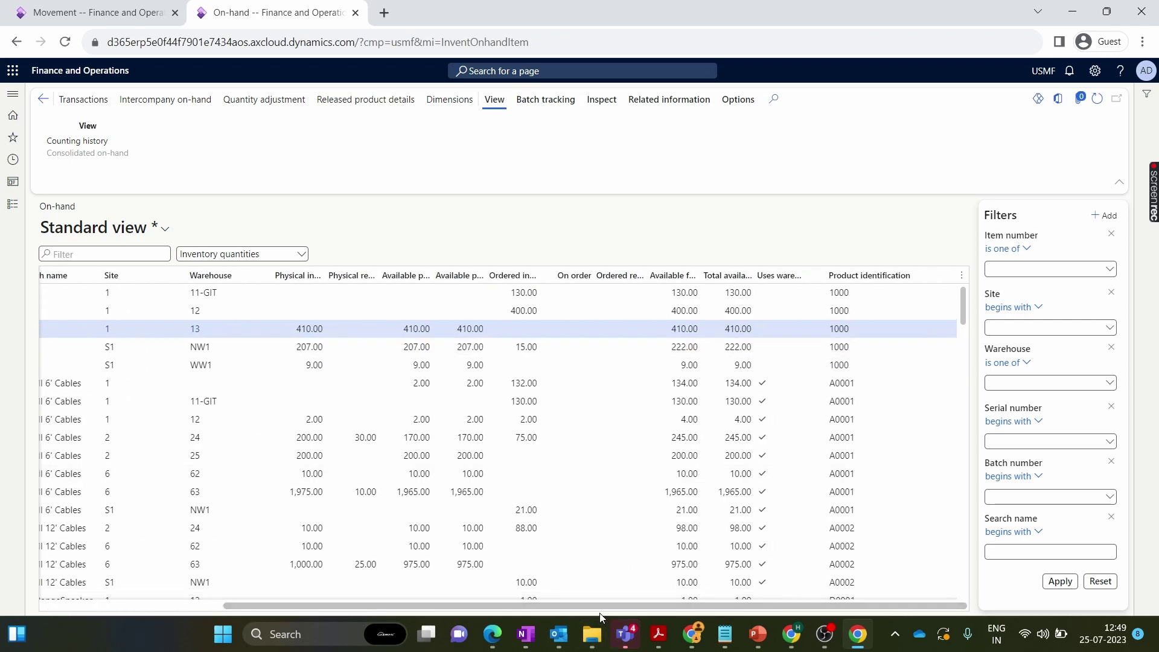
{"action": "left_click_drag", "start_coordinate": [600, 605], "coordinate": [417, 605]}
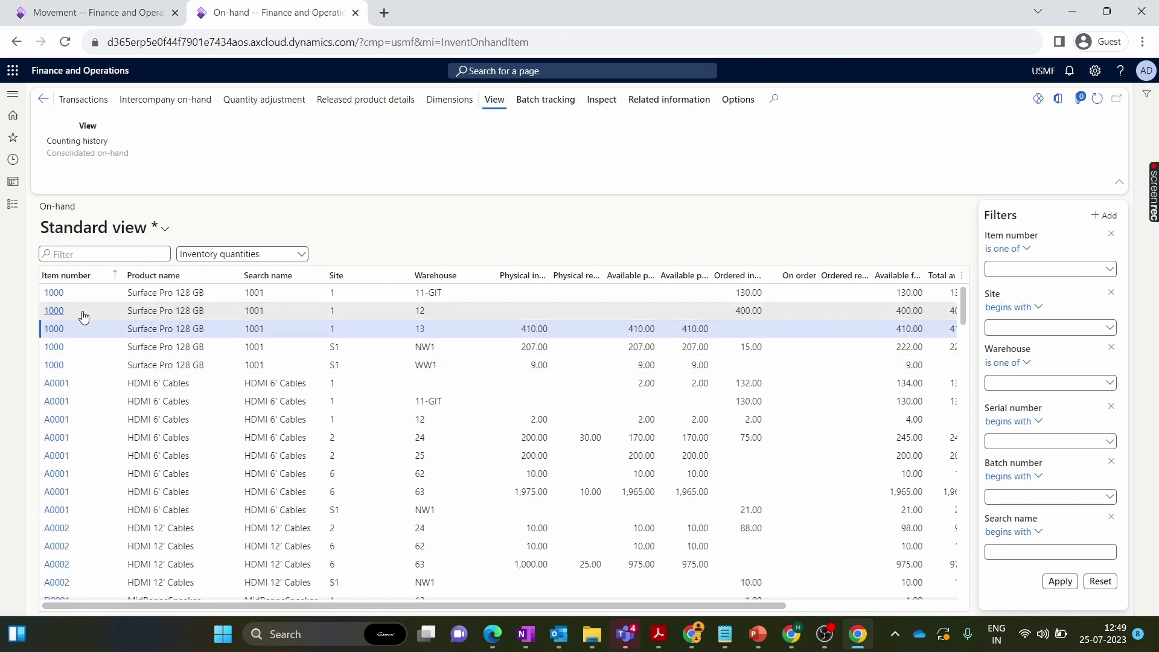
{"action": "left_click", "coordinate": [38, 329]}
{"action": "key", "text": "ctrl+c"}
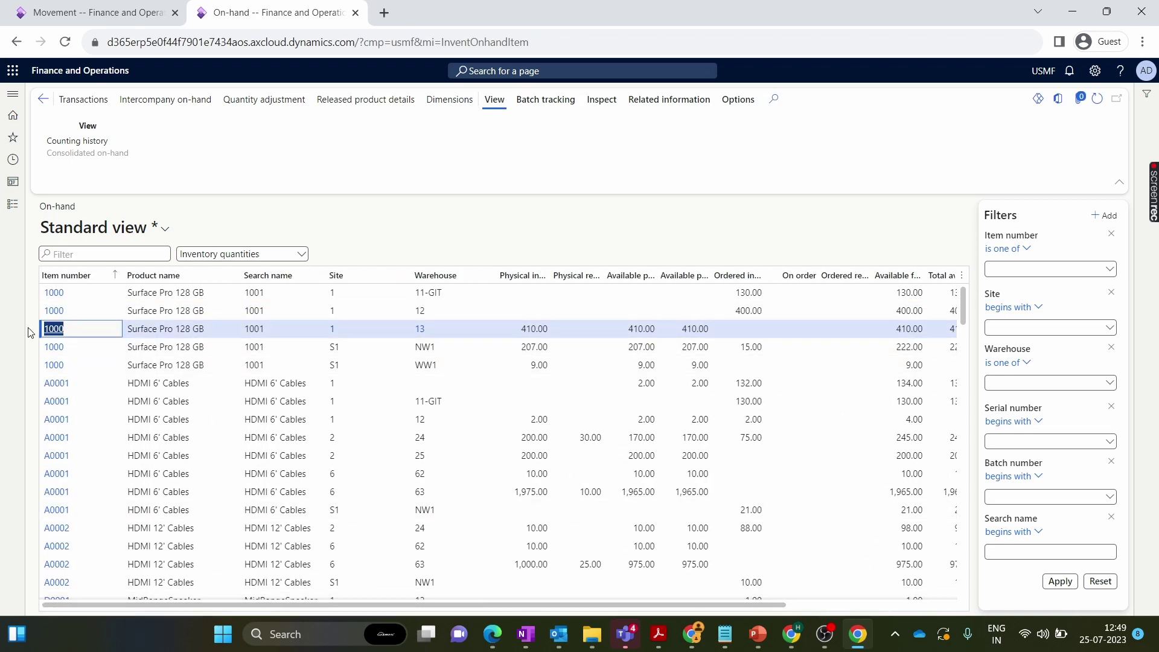
- Return to the Movement journal in the other browser tab and add a journal line for item 1000
{"action": "left_click", "coordinate": [120, 7]}
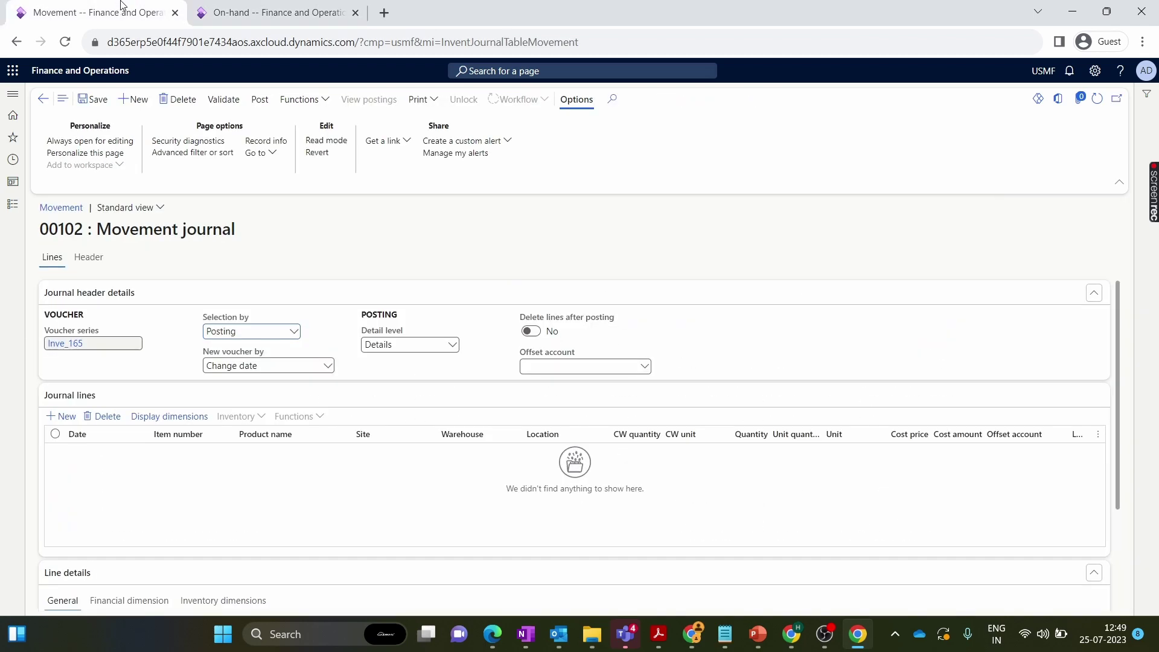
{"action": "left_click", "coordinate": [58, 421]}
{"action": "left_click", "coordinate": [196, 452]}
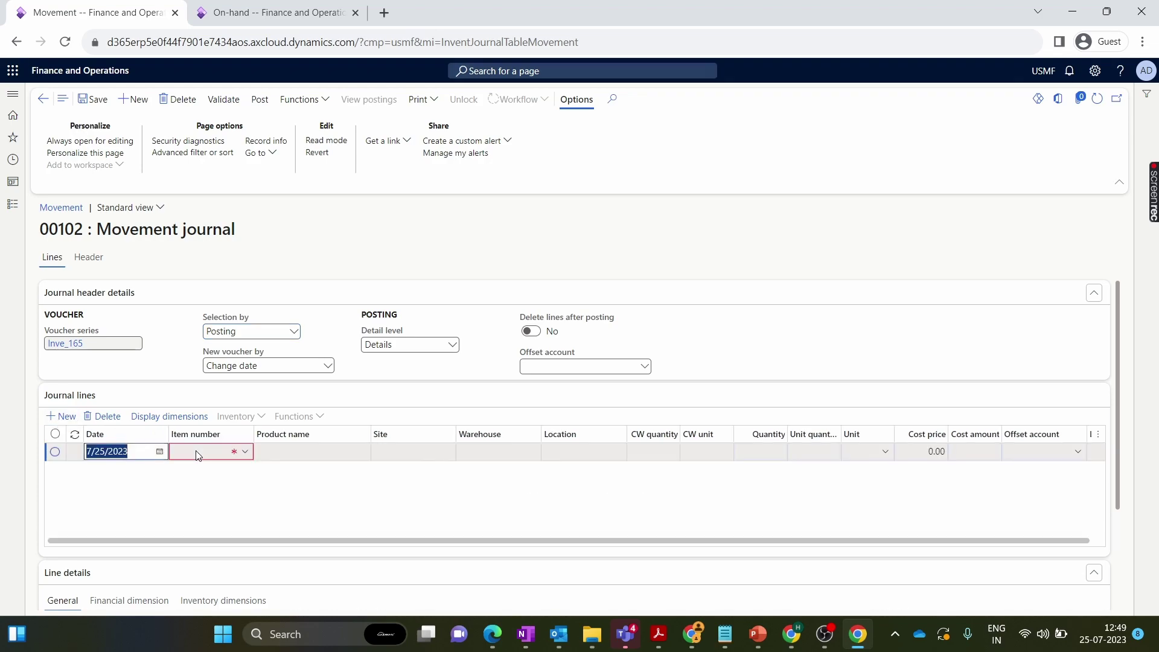
{"action": "key", "text": "ctrl+v"}
{"action": "key", "text": "Tab"}
- Assign warehouse 13 (Site 1 - Finished Goods) in the journal line's inventory dimensions
{"action": "scroll", "coordinate": [303, 495], "scroll_direction": "down", "scroll_amount": 2}
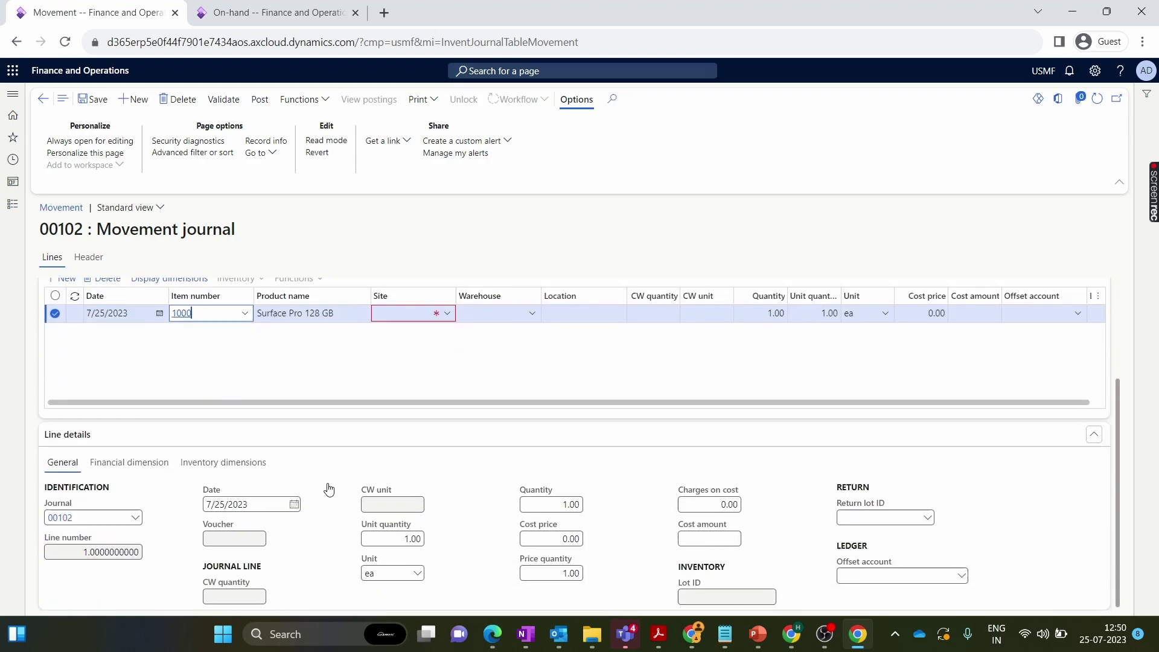
{"action": "left_click", "coordinate": [224, 462]}
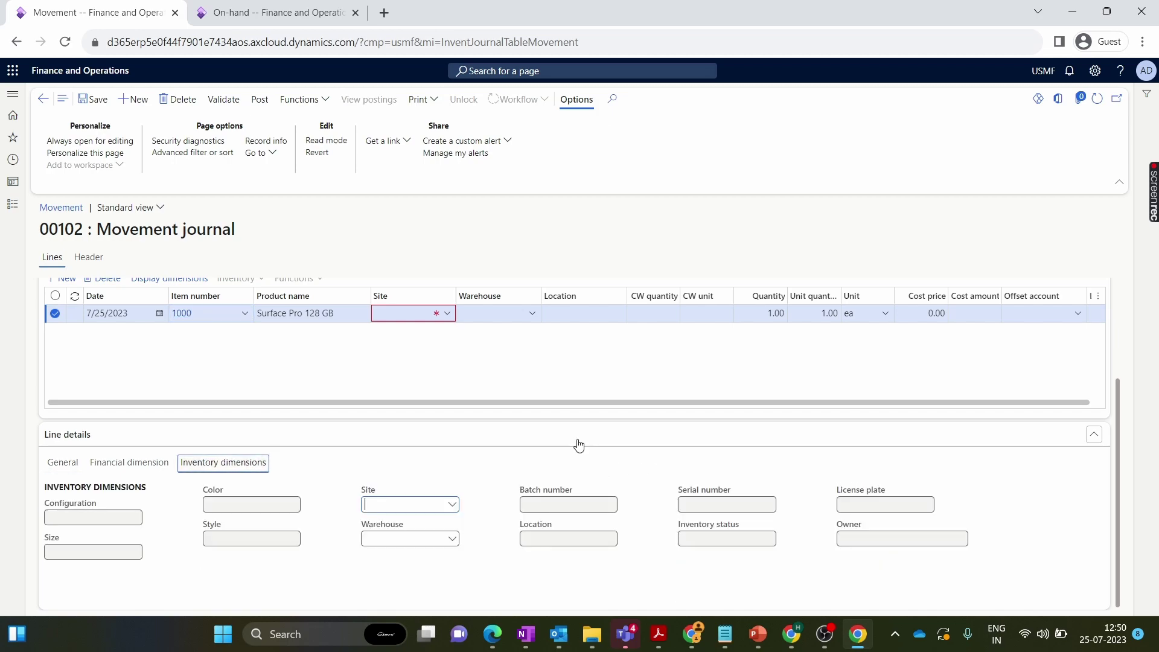
{"action": "left_click", "coordinate": [456, 539]}
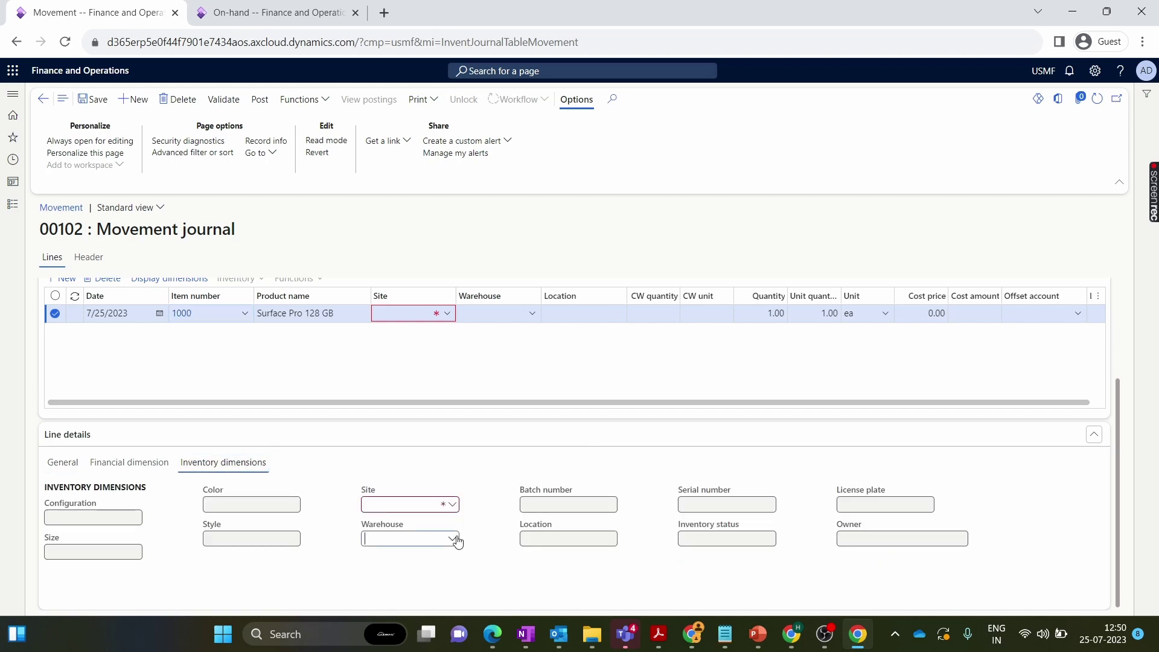
{"action": "left_click", "coordinate": [457, 540]}
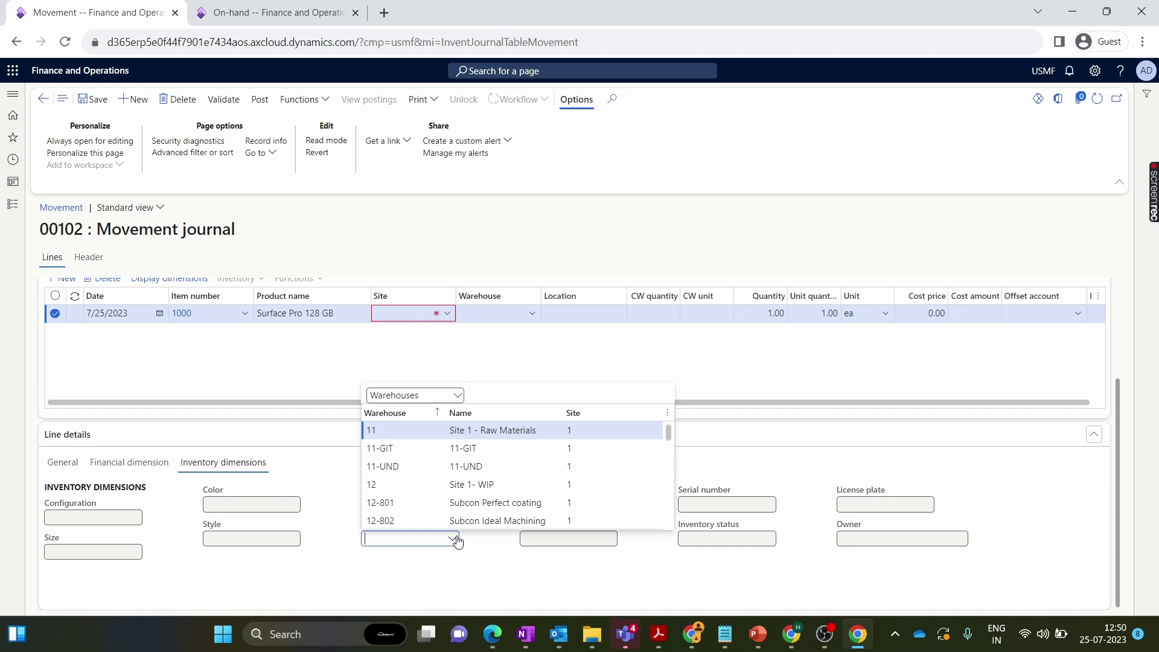
{"action": "type", "text": "13"}
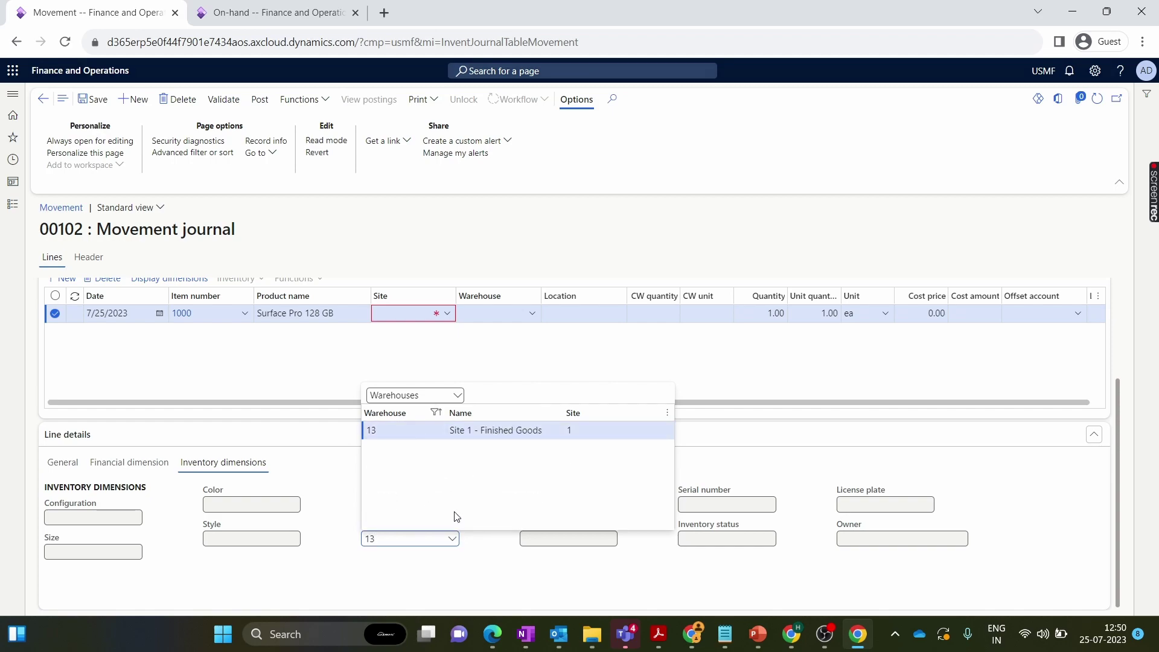
{"action": "key", "text": "Return"}
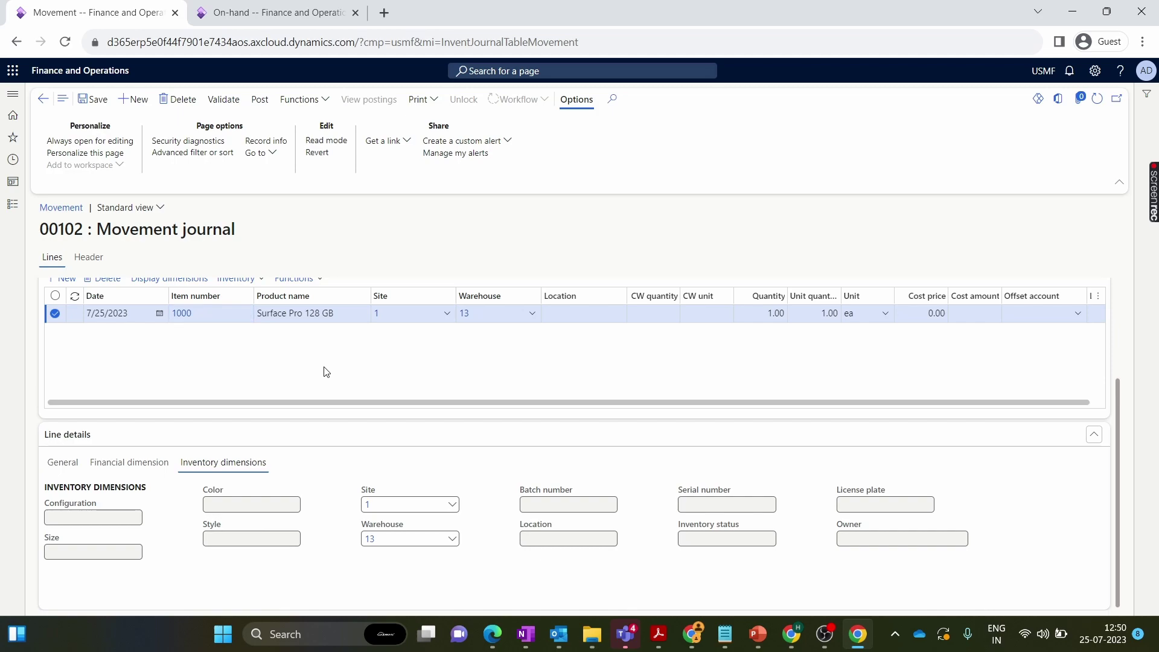
- Set the journal line's quantity to -1.00 for item 1000
{"action": "left_click_drag", "start_coordinate": [670, 401], "coordinate": [684, 402]}
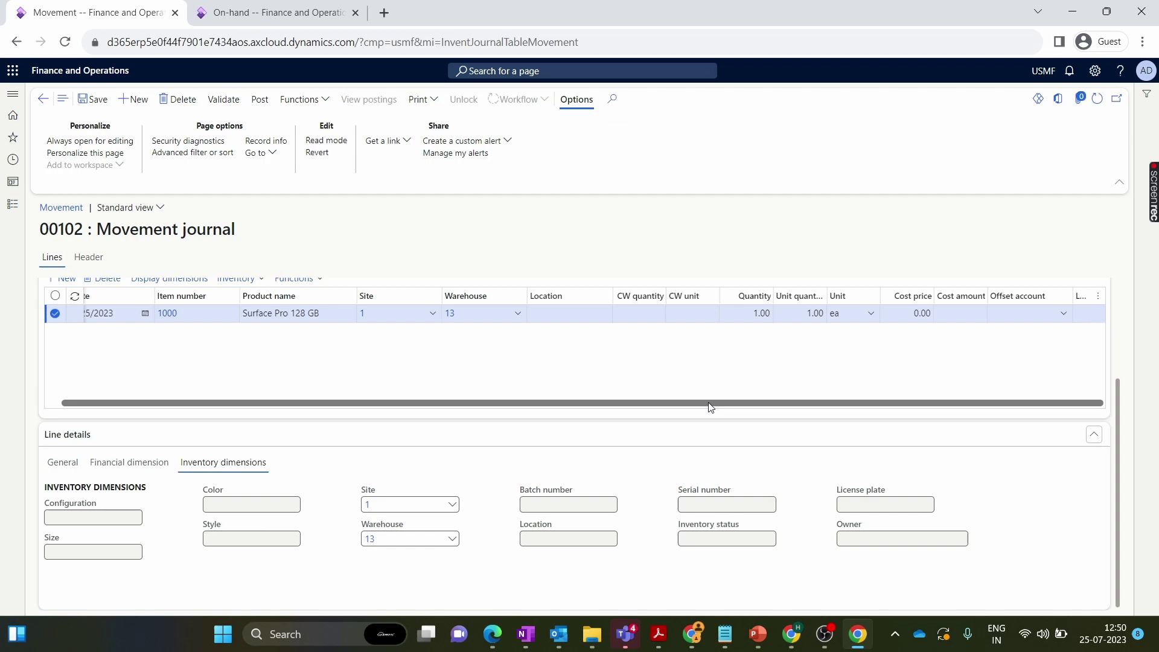
{"action": "left_click", "coordinate": [747, 312]}
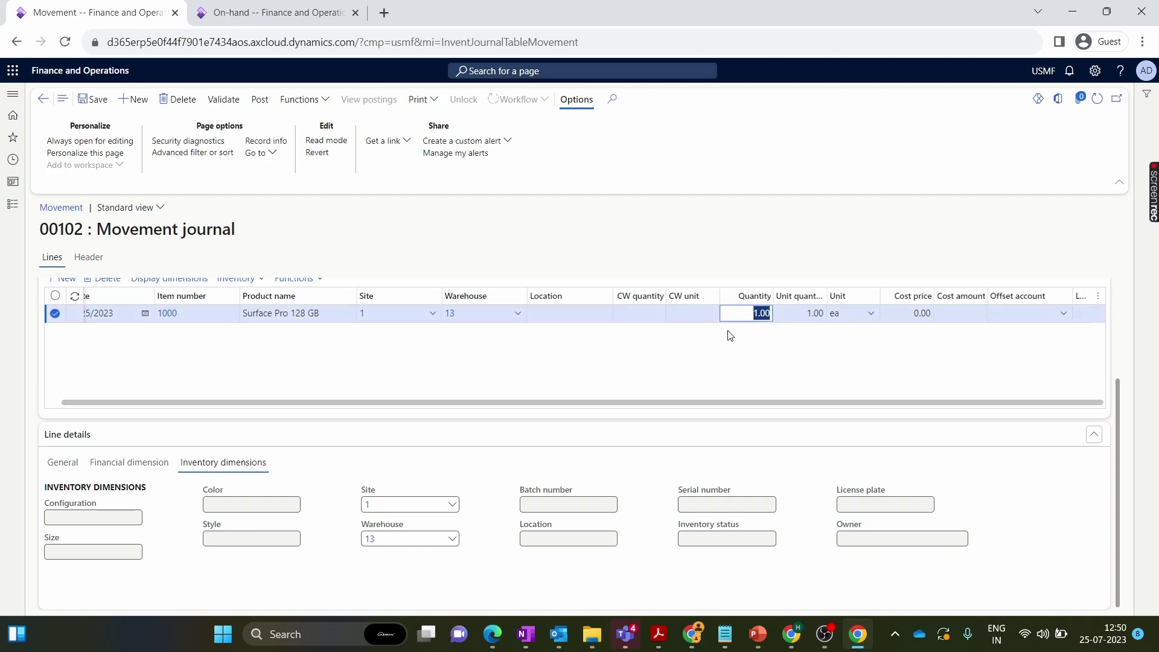
{"action": "key", "text": "BackSpace"}
{"action": "left_click", "coordinate": [749, 388]}
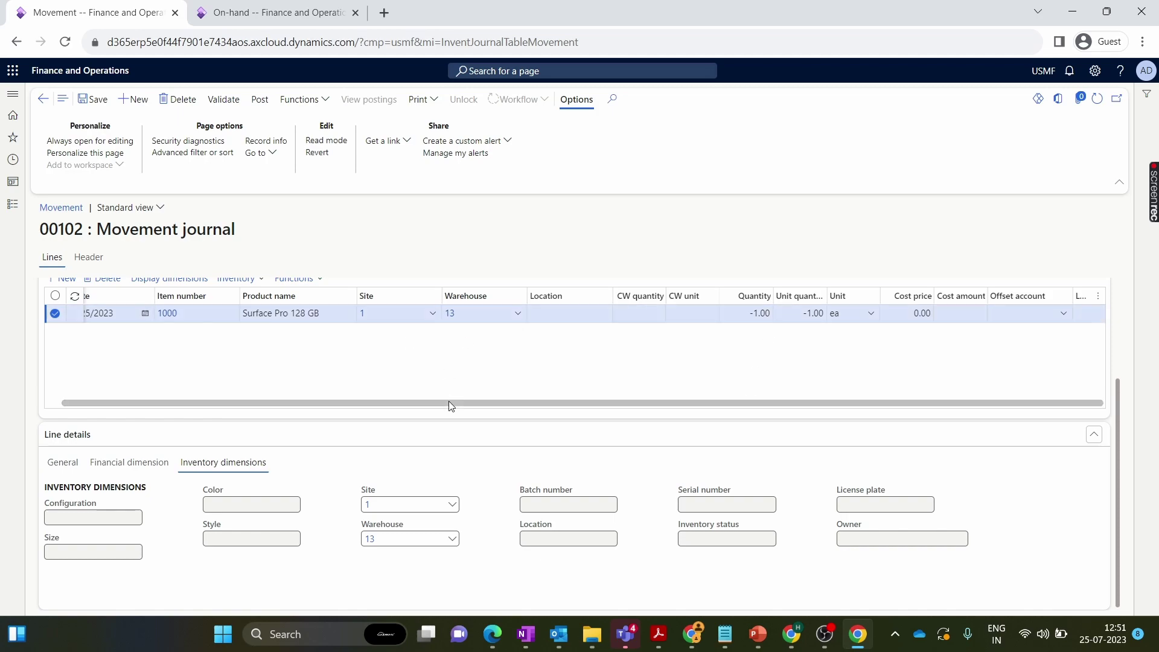
{"action": "left_click_drag", "start_coordinate": [448, 404], "coordinate": [192, 389]}
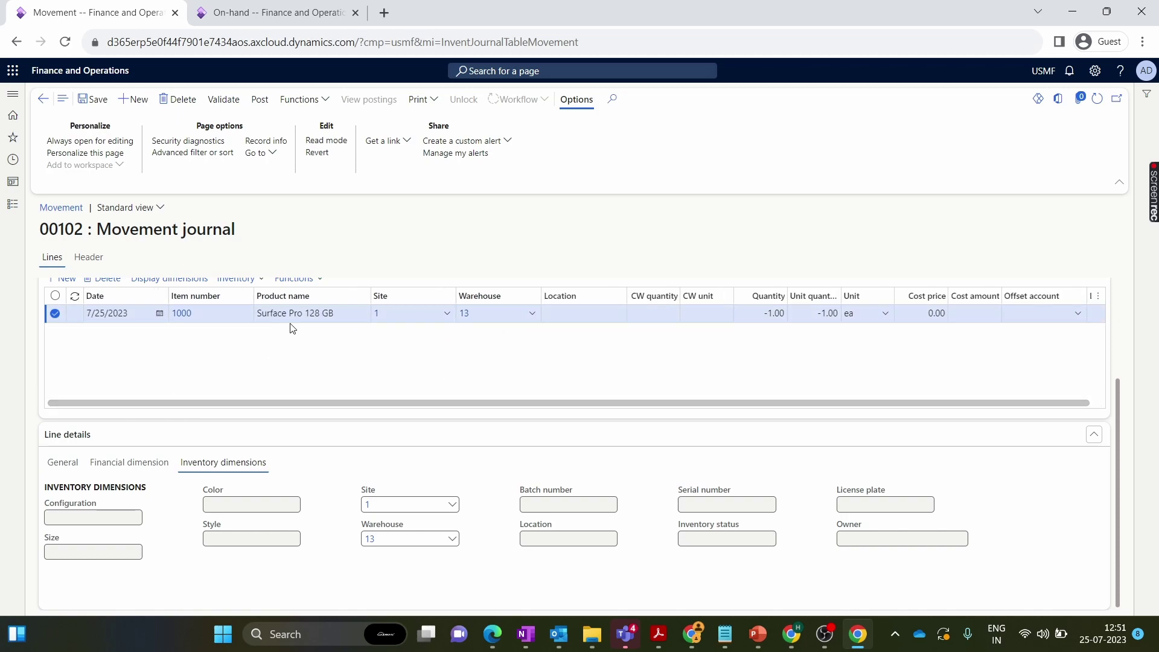
{"action": "left_click", "coordinate": [348, 311]}
- Look through the main accounts available as the journal line's offset account, then close the lookup without choosing one
{"action": "scroll", "coordinate": [590, 451], "scroll_direction": "up", "scroll_amount": 3}
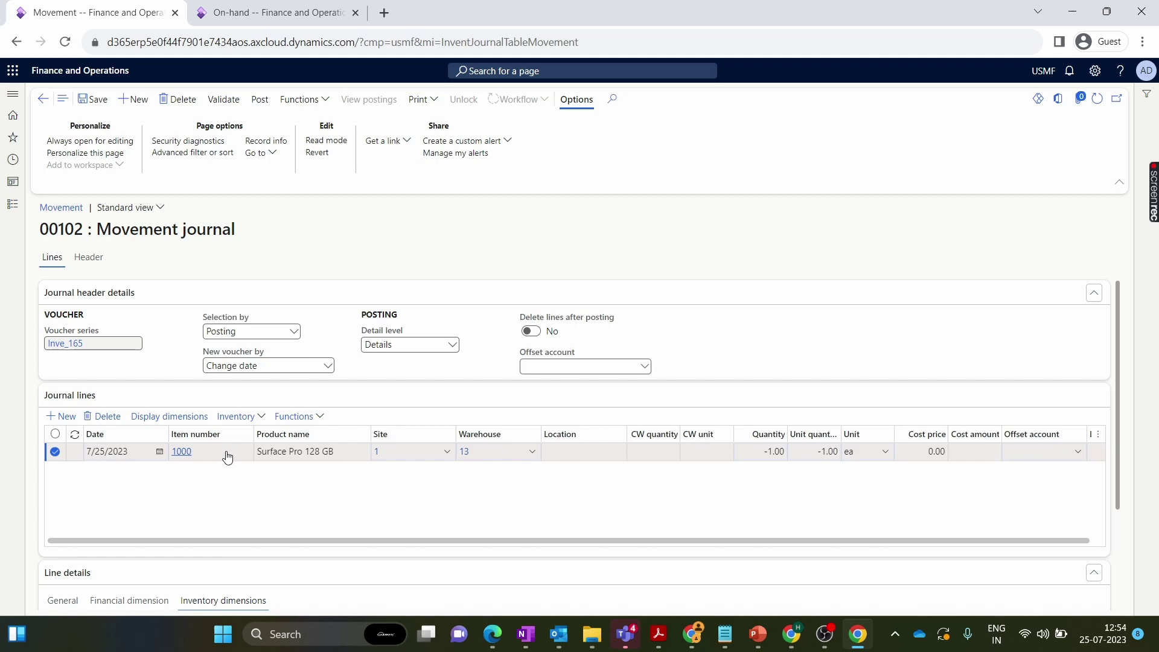
{"action": "scroll", "coordinate": [336, 551], "scroll_direction": "right", "scroll_amount": 1}
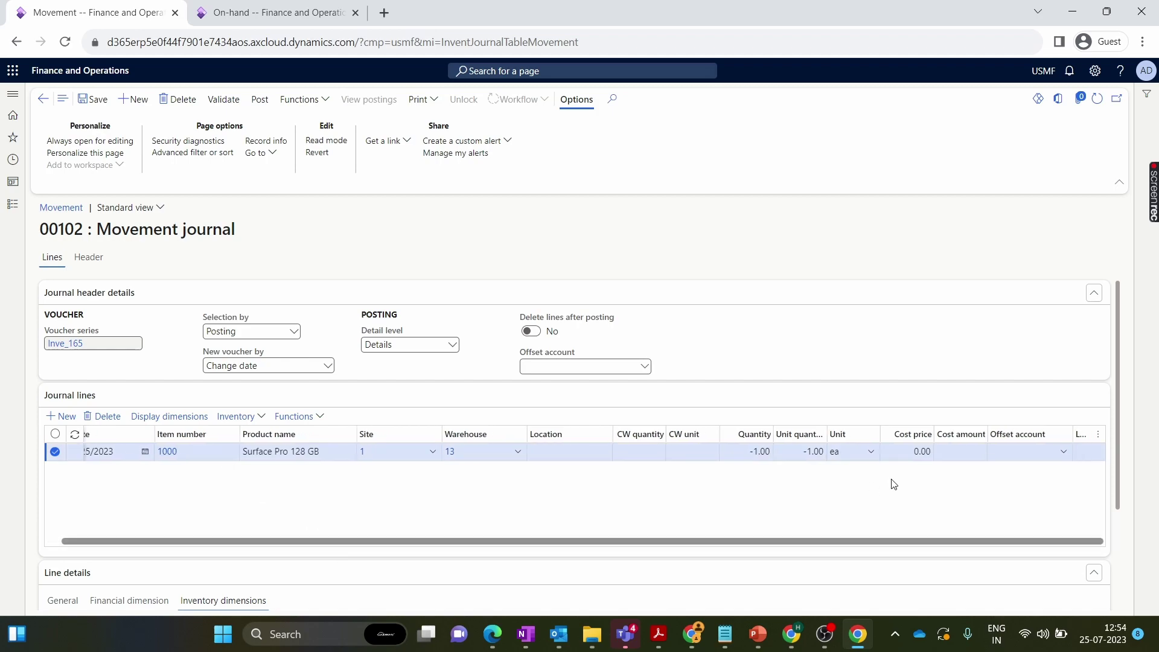
{"action": "left_click", "coordinate": [1016, 454]}
{"action": "left_click", "coordinate": [1069, 458]}
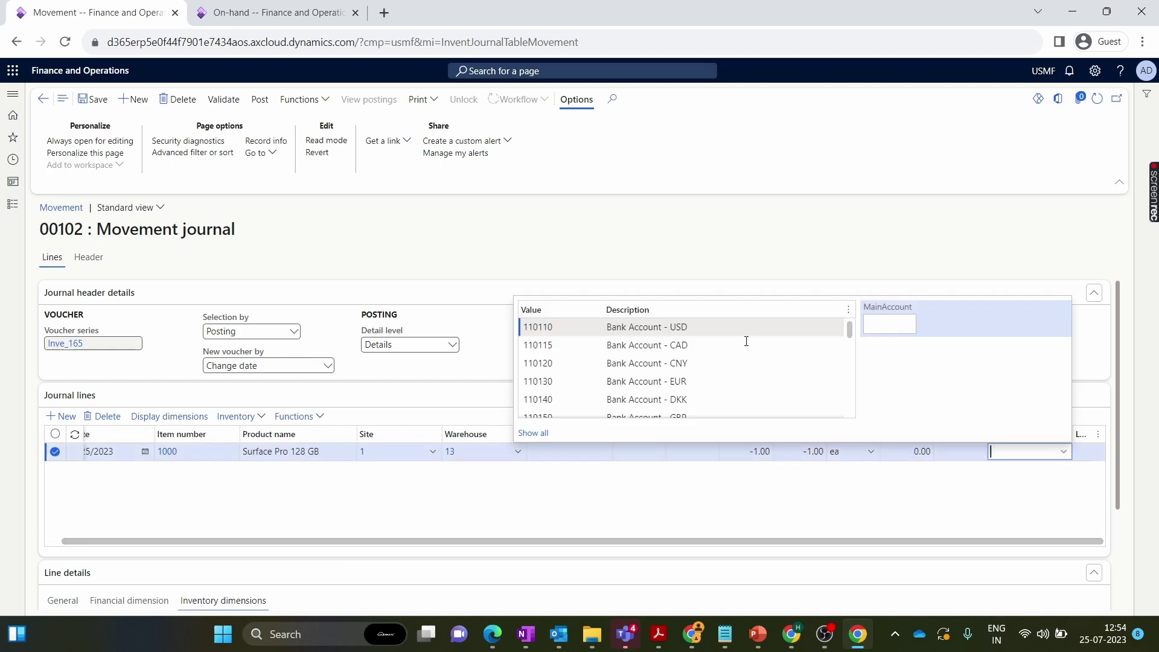
{"action": "left_click", "coordinate": [556, 495]}
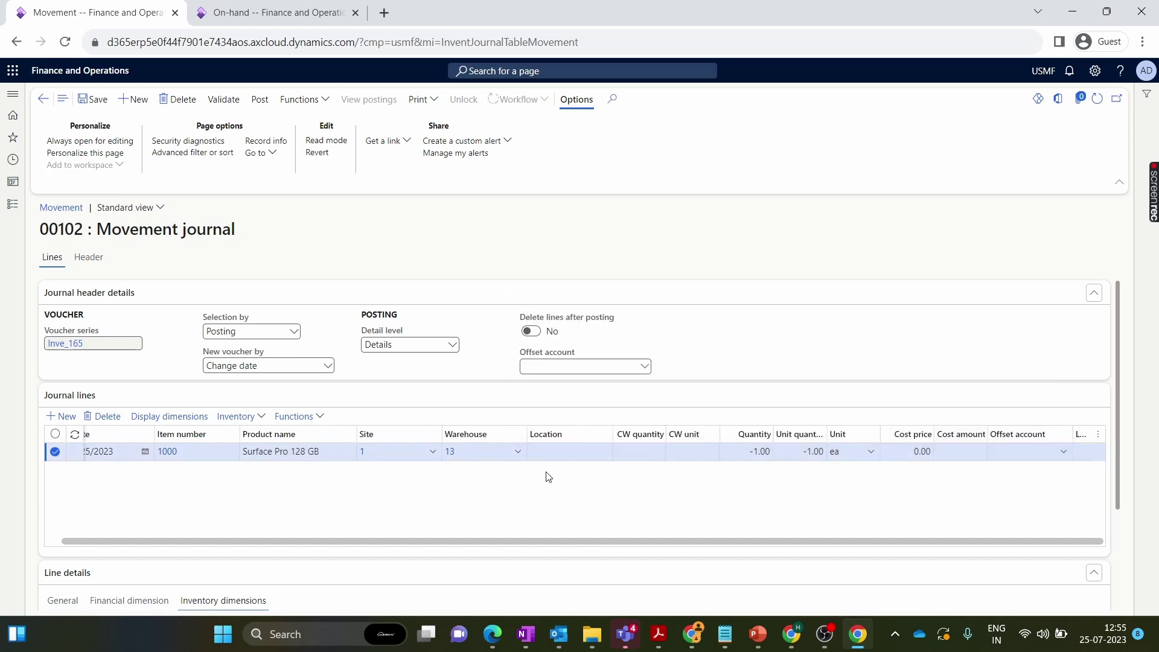
{"action": "left_click", "coordinate": [1066, 453]}
{"action": "left_click", "coordinate": [882, 503]}
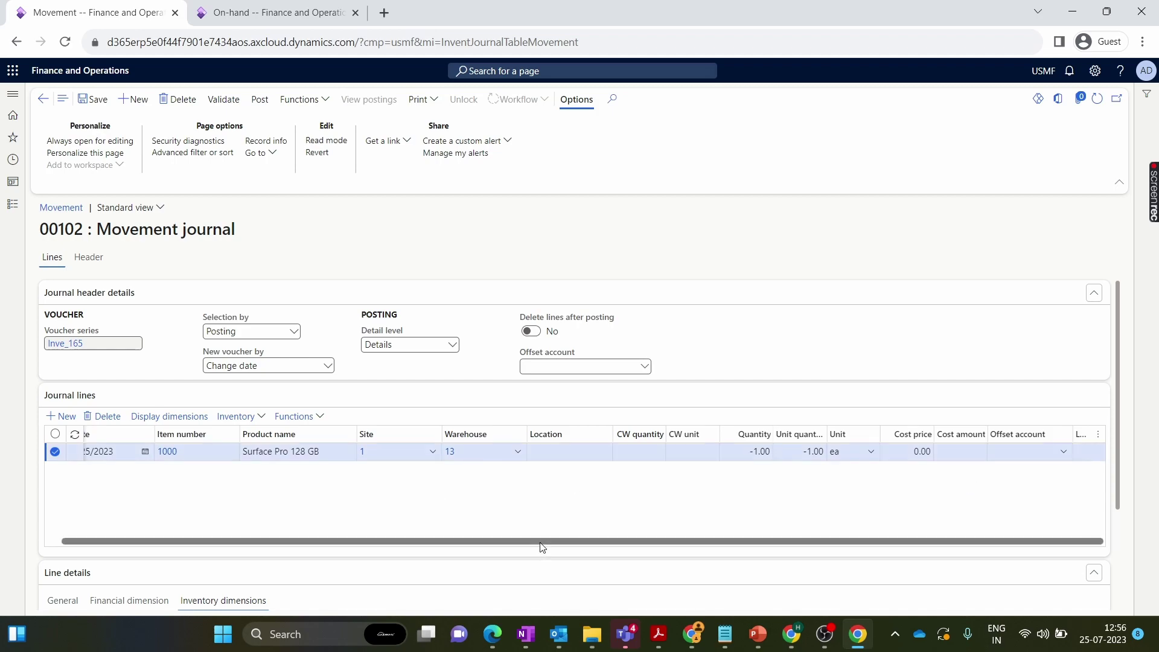
- Validate the movement journal, read the details of the check messages, and close them
{"action": "scroll", "coordinate": [542, 547], "scroll_direction": "down", "scroll_amount": 3}
{"action": "scroll", "coordinate": [450, 473], "scroll_direction": "up", "scroll_amount": 3}
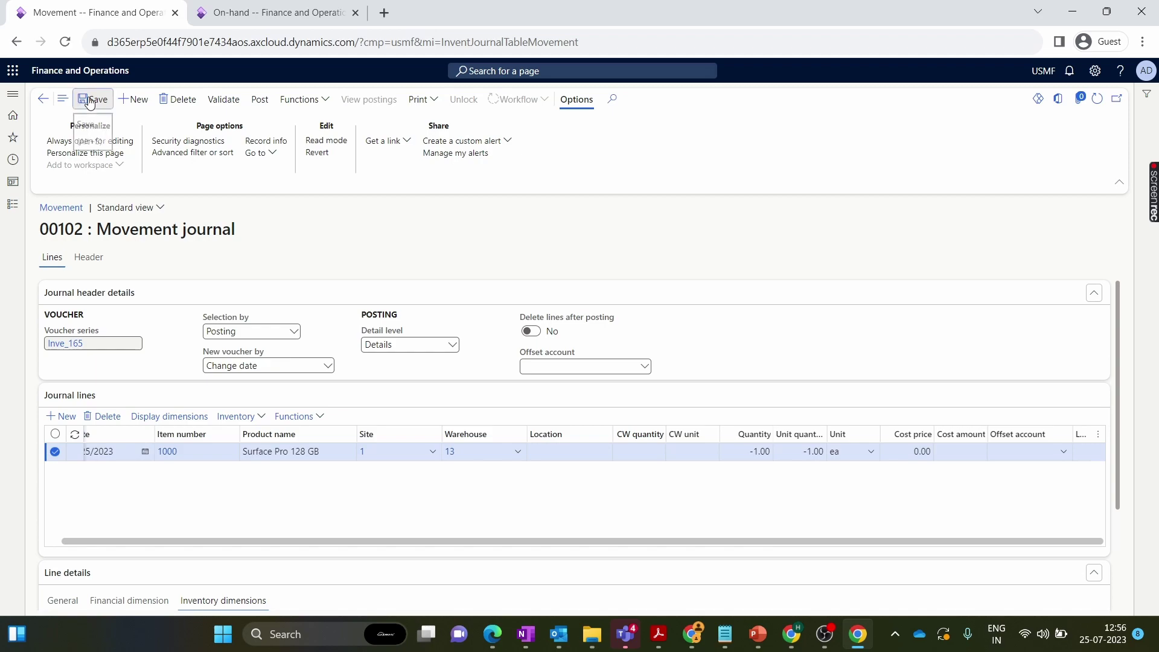
{"action": "left_click", "coordinate": [225, 100]}
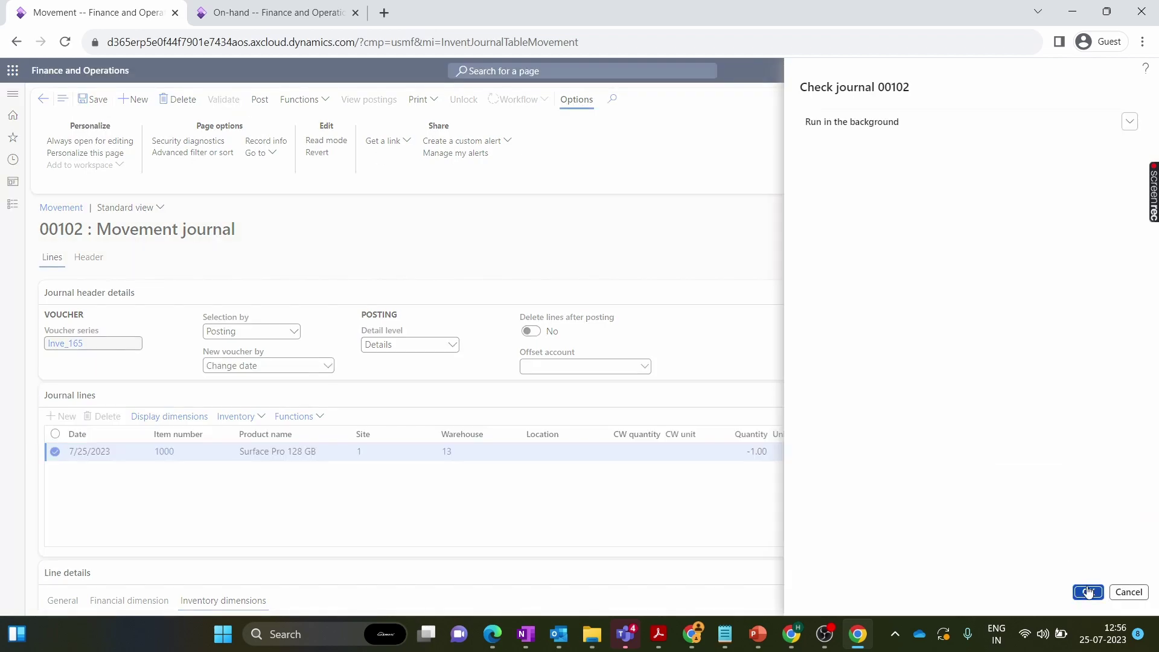
{"action": "left_click", "coordinate": [1088, 592]}
{"action": "left_click", "coordinate": [1078, 115]}
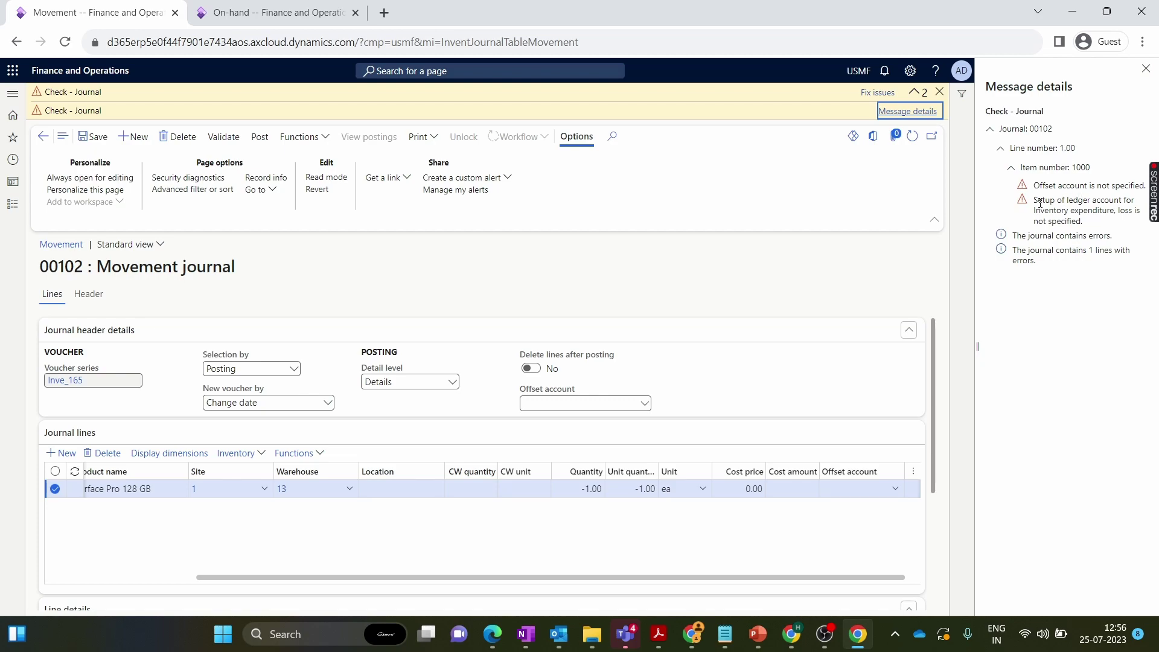
{"action": "left_click", "coordinate": [1145, 68]}
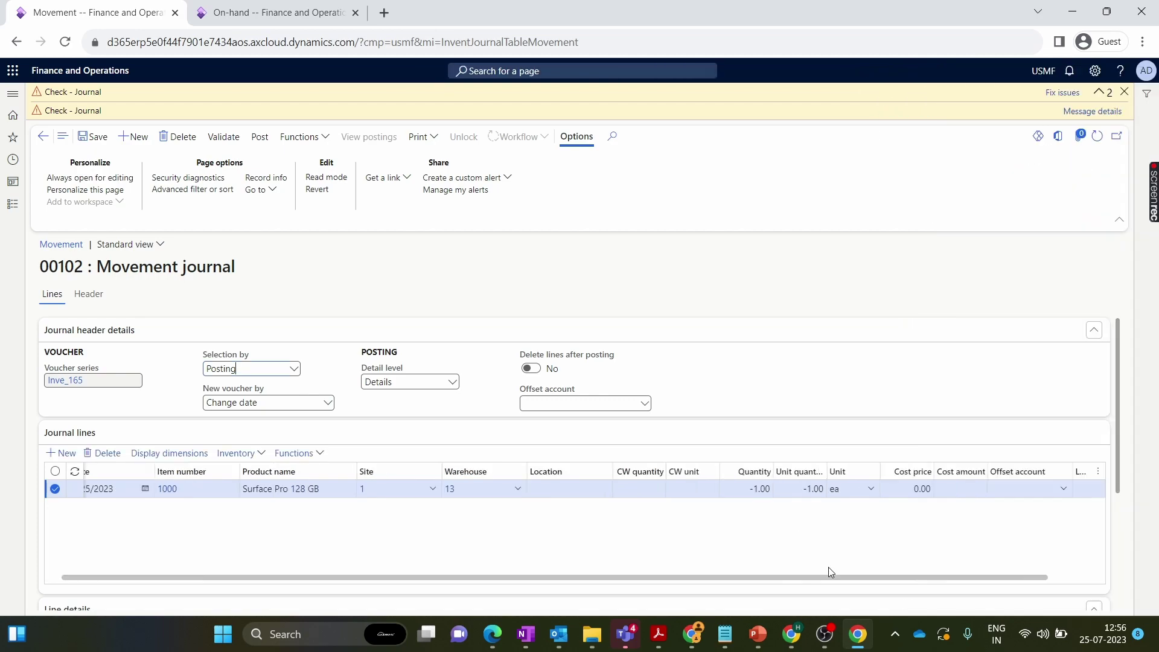
- Set the journal line's offset account to 510500 (Inventory Profit/Loss)
{"action": "left_click", "coordinate": [1061, 490]}
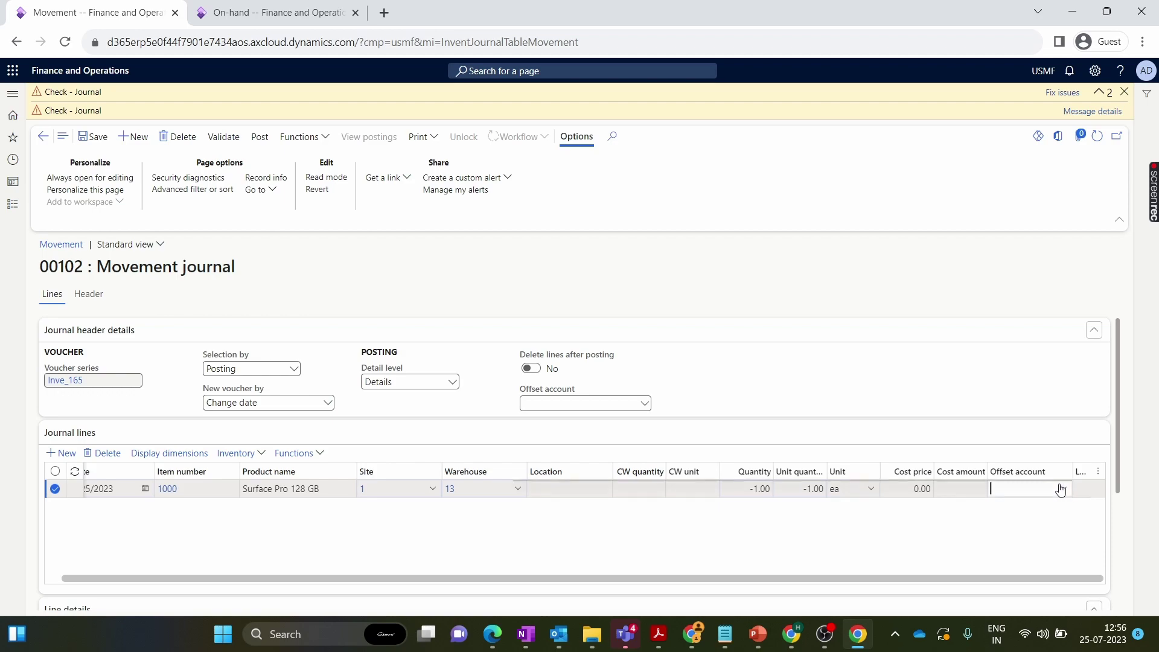
{"action": "left_click", "coordinate": [1061, 489]}
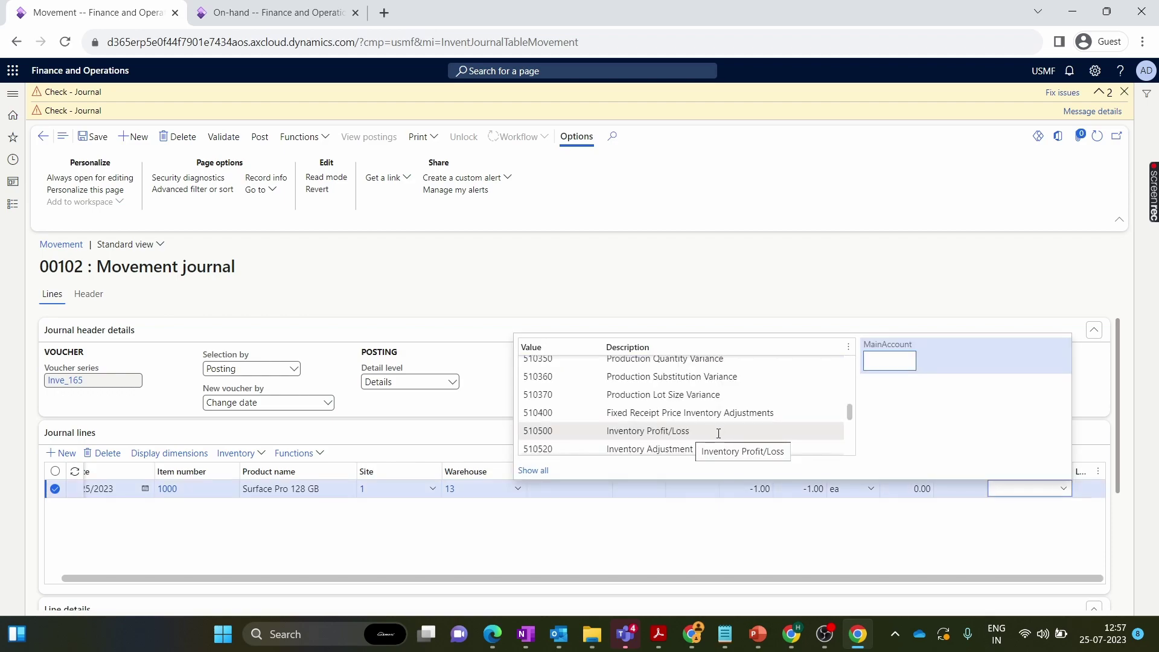
{"action": "left_click", "coordinate": [718, 433]}
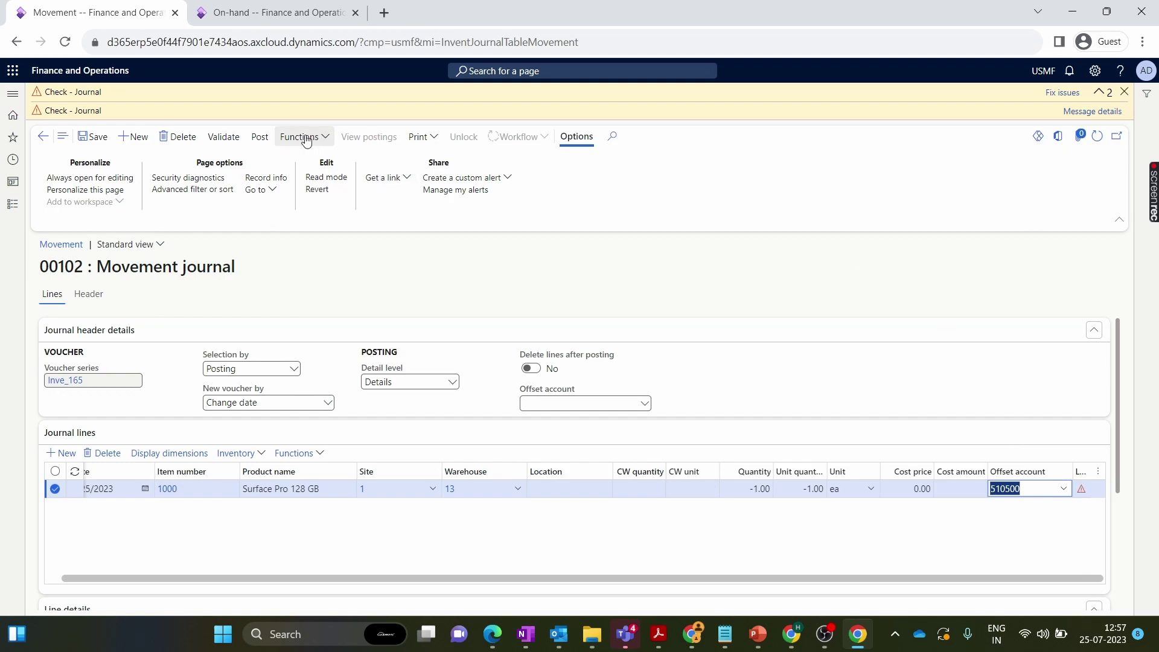
- Validate the movement journal again, dismiss the earlier check messages, and start posting it
{"action": "left_click", "coordinate": [235, 140]}
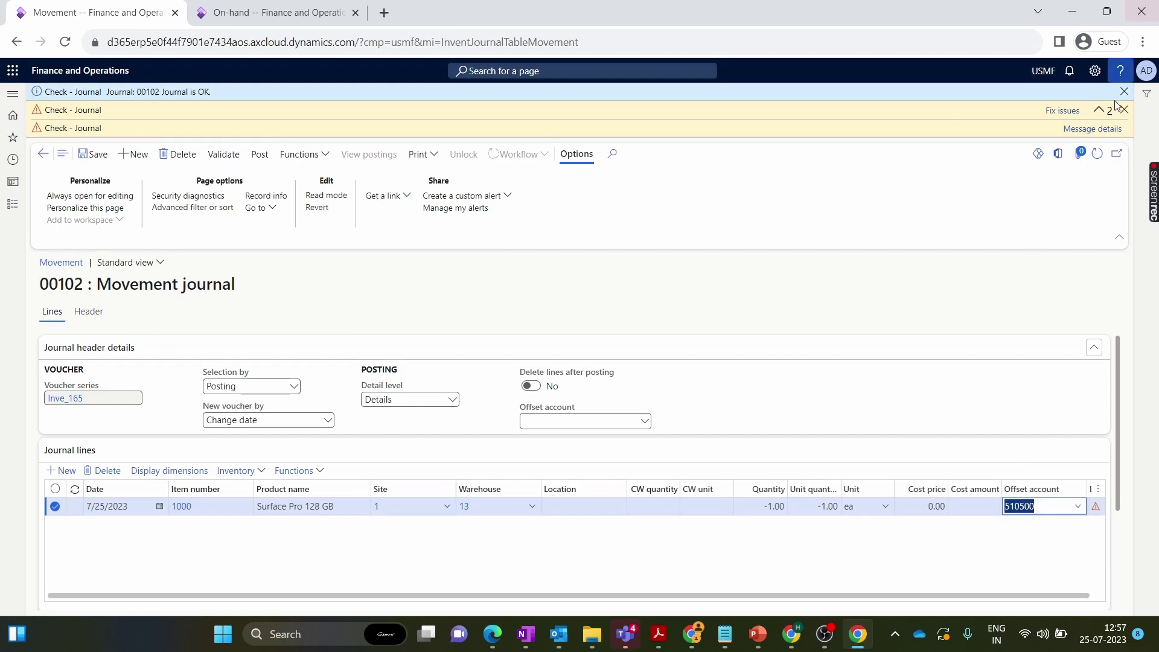
{"action": "left_click", "coordinate": [1124, 114]}
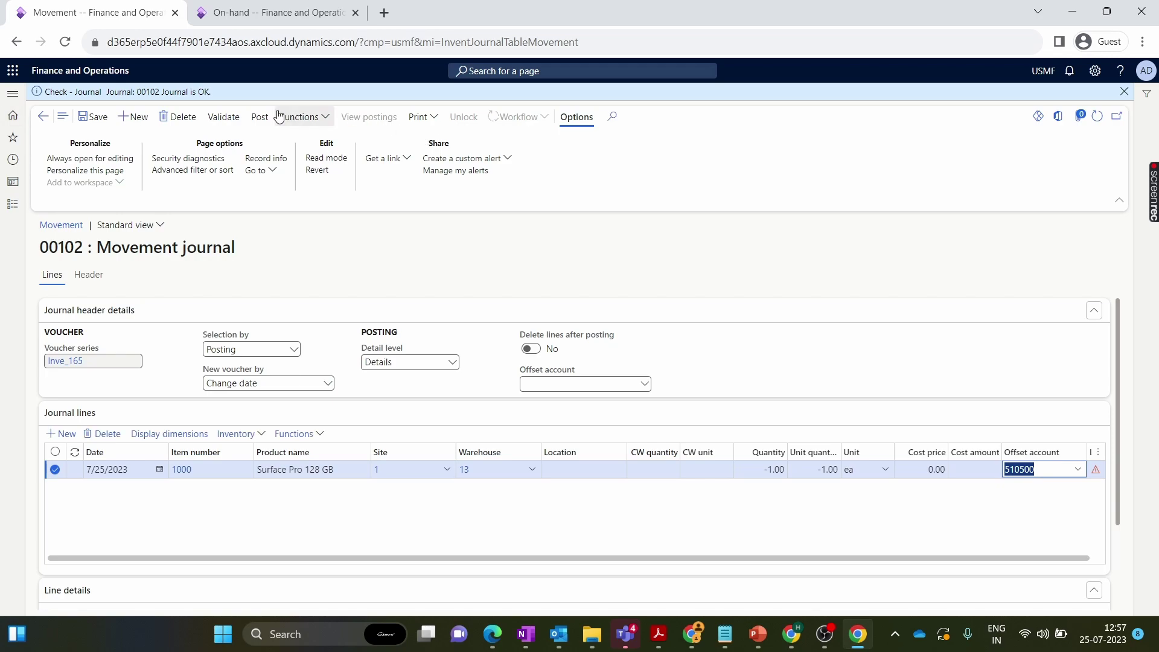
{"action": "left_click", "coordinate": [261, 117]}
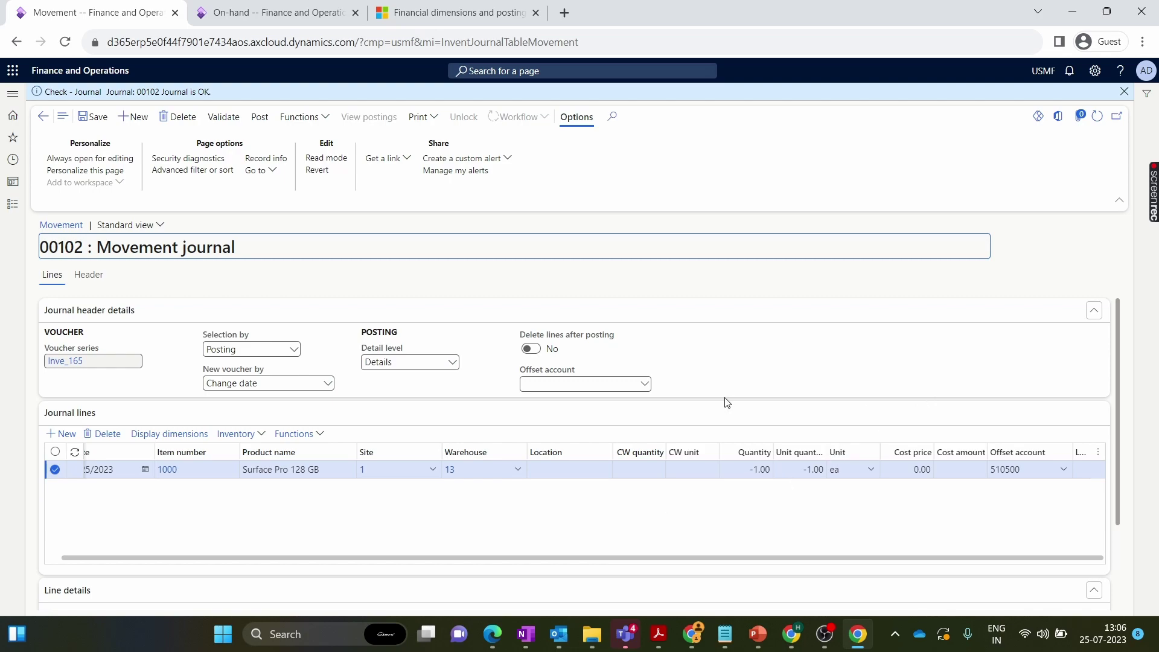
{"action": "scroll", "coordinate": [724, 403], "scroll_direction": "down", "scroll_amount": 2}
{"action": "scroll", "coordinate": [722, 407], "scroll_direction": "up", "scroll_amount": 2}
{"action": "left_click", "coordinate": [1032, 470]}
{"action": "left_click", "coordinate": [962, 527]}
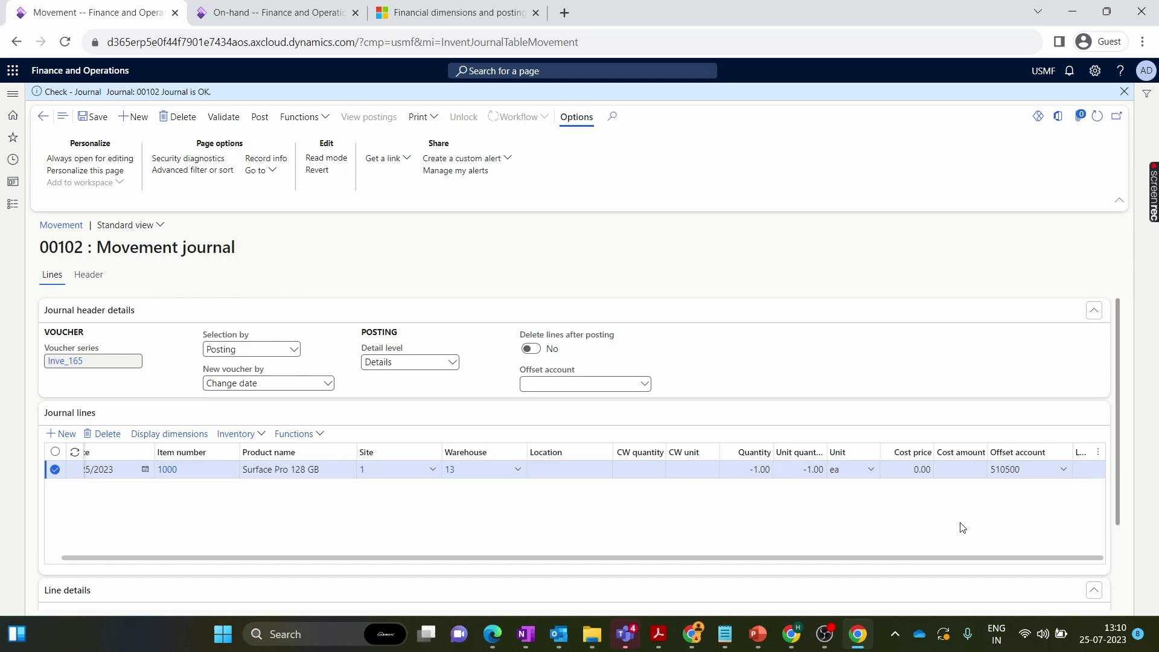
- Open the inventory journal names setup in Inventory management and select the Movement journal name
{"action": "left_click", "coordinate": [3, 205]}
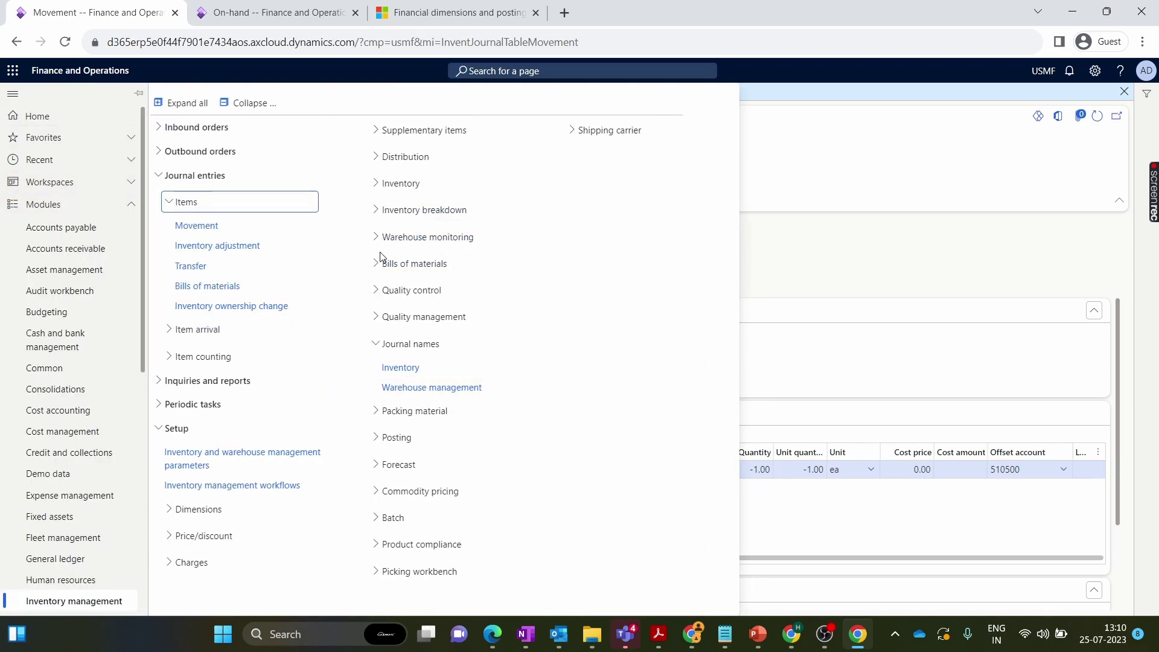
{"action": "left_click", "coordinate": [249, 103]}
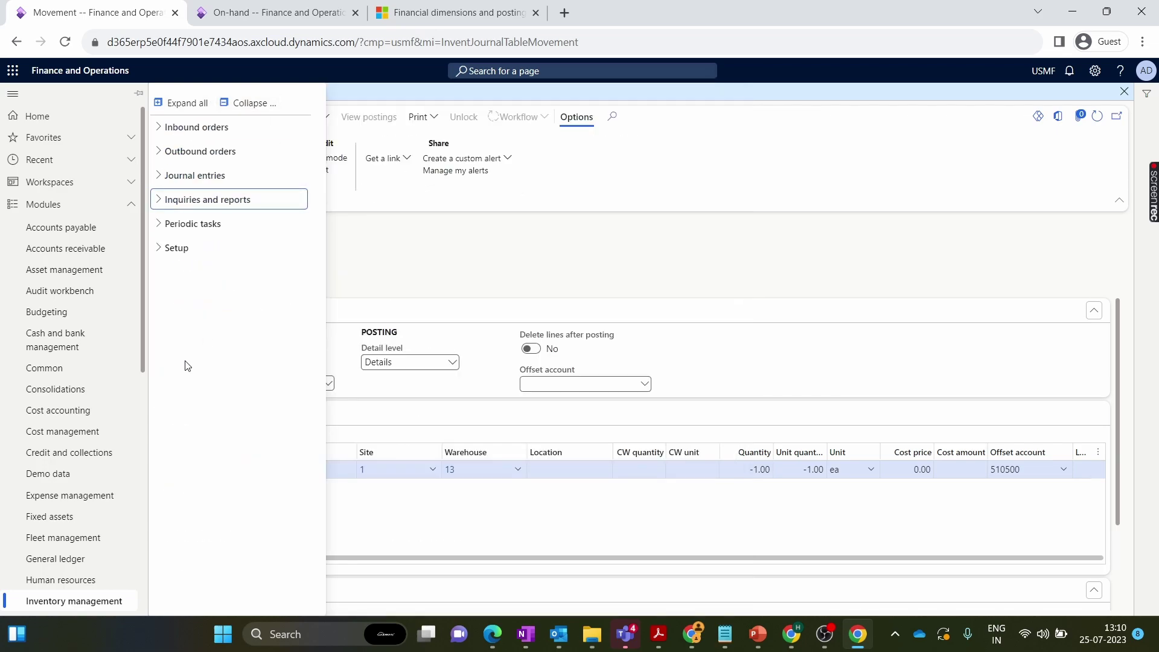
{"action": "left_click", "coordinate": [175, 247]}
{"action": "left_click", "coordinate": [389, 159]}
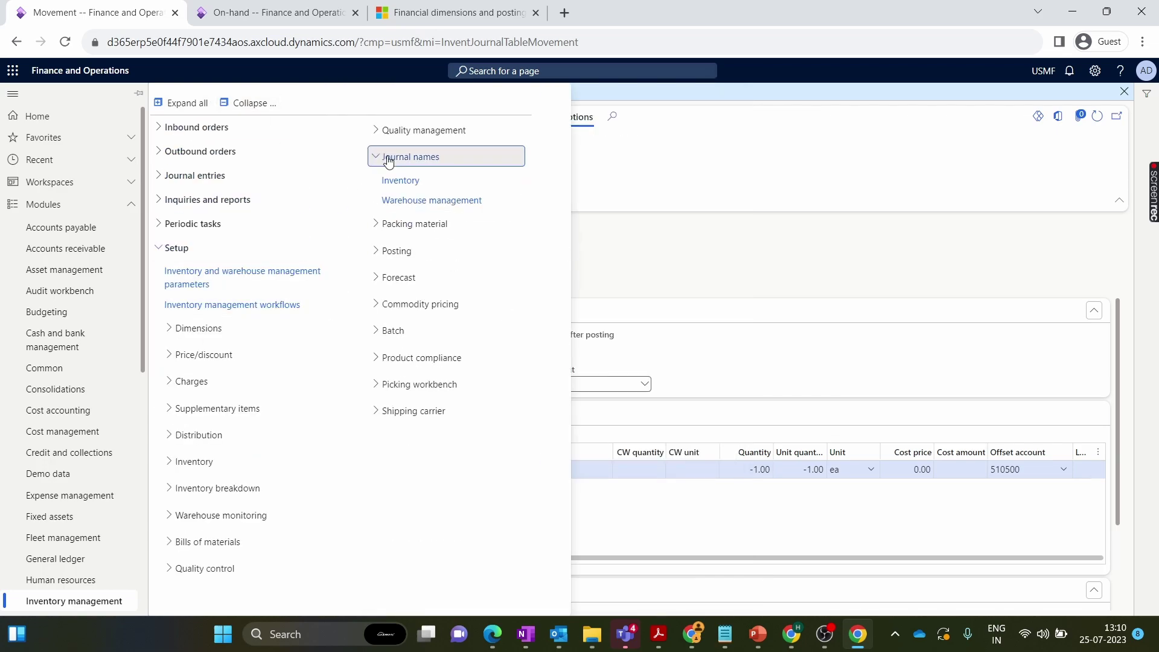
{"action": "left_click", "coordinate": [401, 181]}
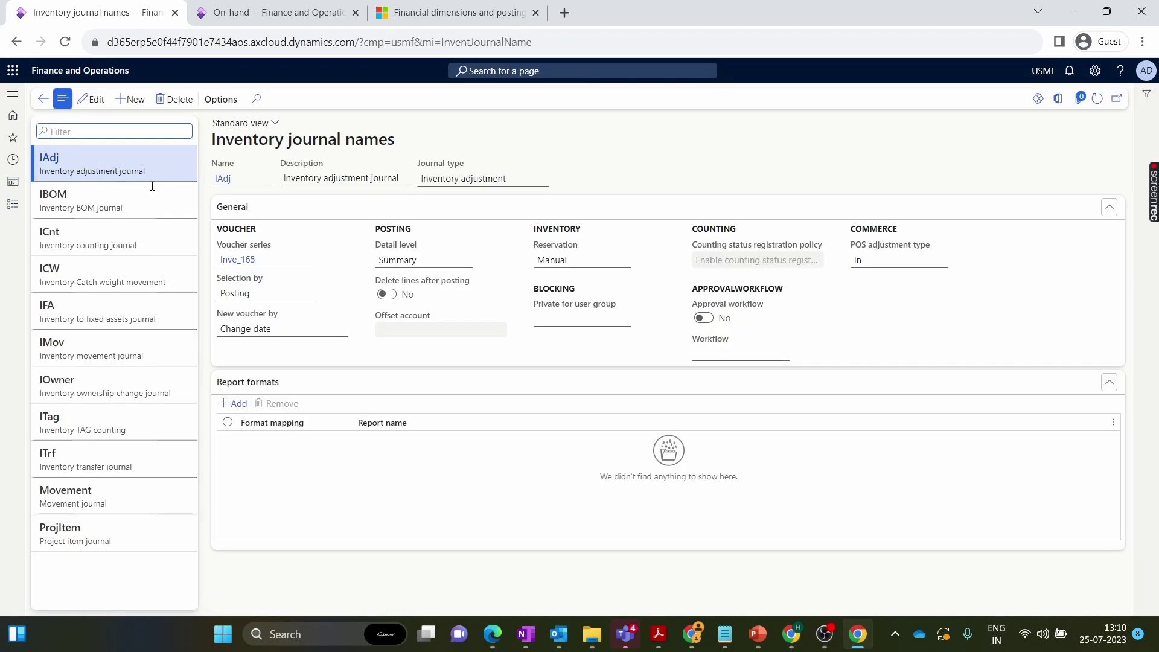
{"action": "left_click", "coordinate": [156, 494]}
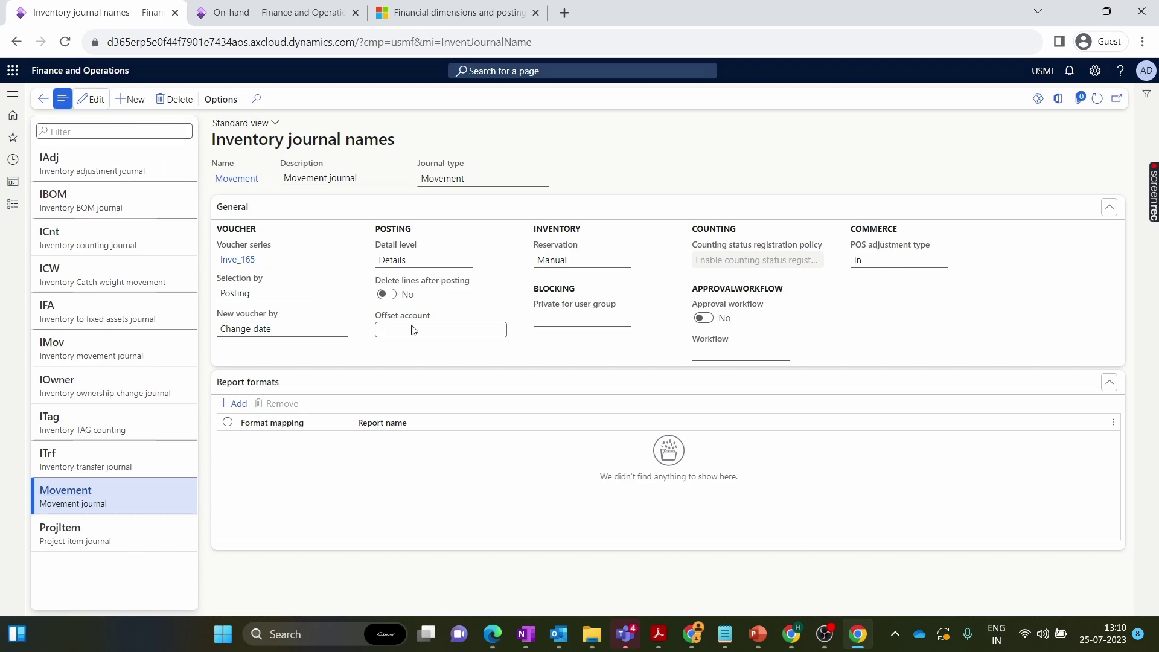
- Look at the offset accounts available for the Movement journal name without choosing one
{"action": "left_click", "coordinate": [494, 330]}
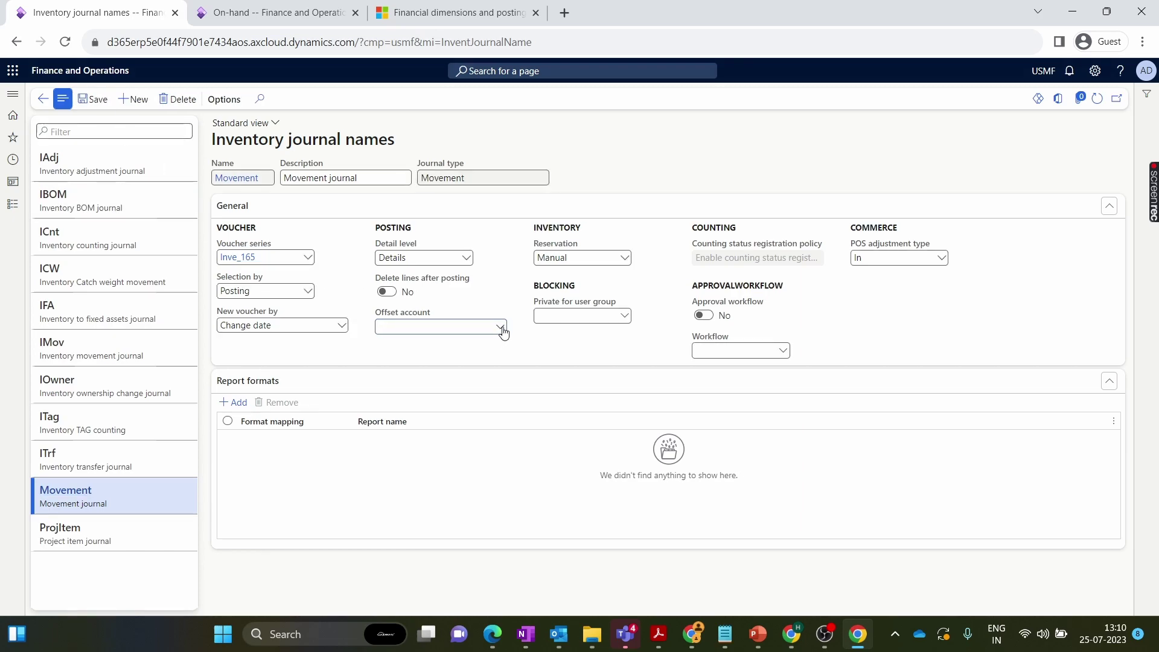
{"action": "left_click", "coordinate": [501, 328]}
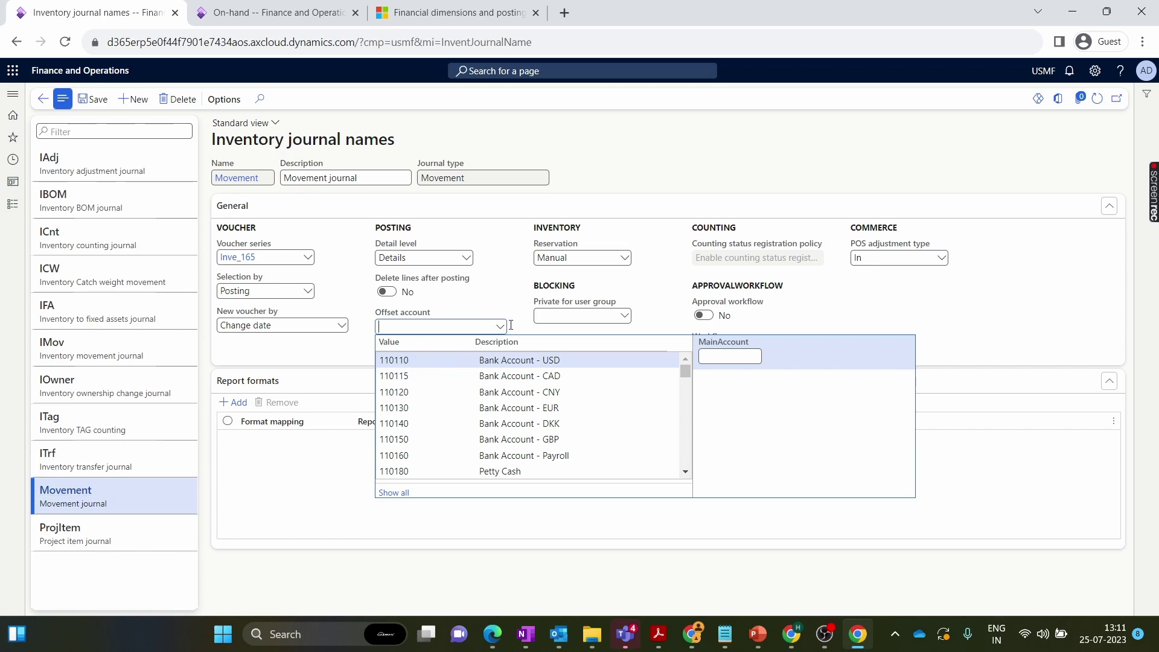
{"action": "left_click", "coordinate": [504, 289]}
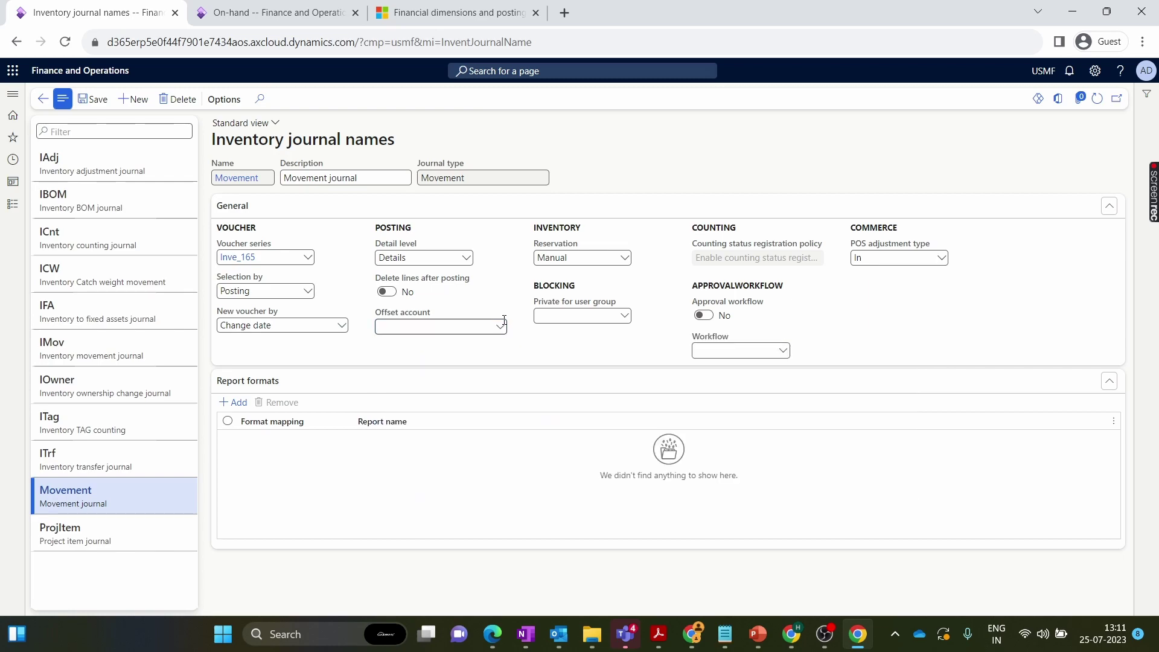
{"action": "left_click", "coordinate": [500, 326]}
{"action": "left_click", "coordinate": [500, 257]}
- Create an inventory journal name Move_Consu of journal type Movement, with the description "Movement journal consumptions"
{"action": "left_click", "coordinate": [132, 103]}
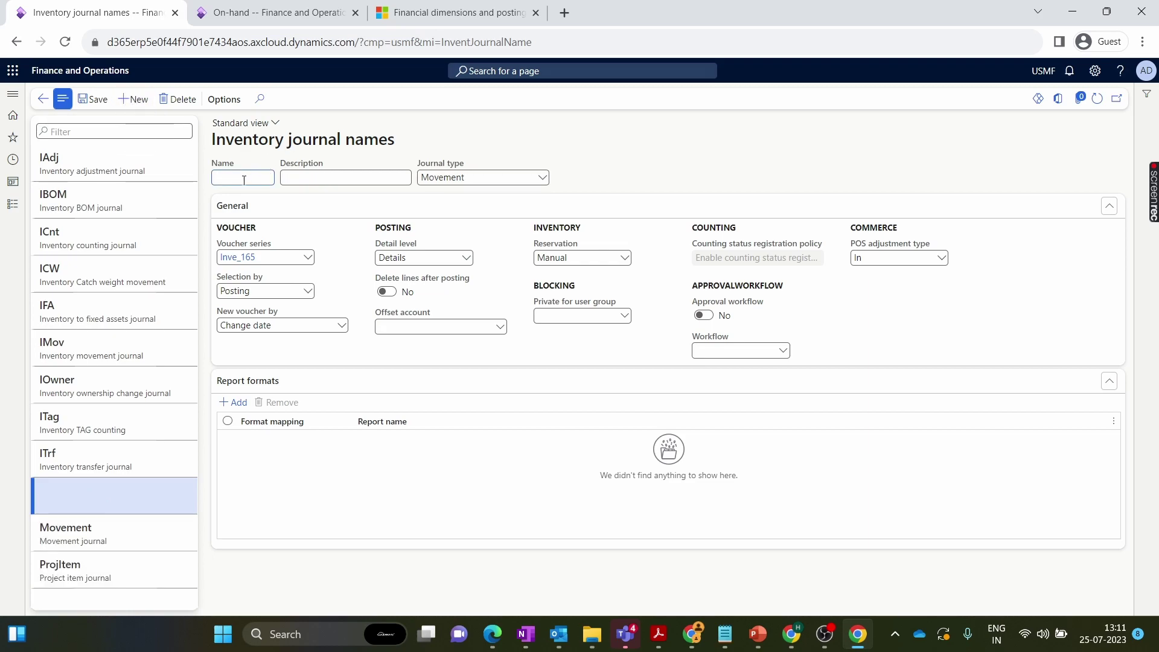
{"action": "type", "text": "Move_Consu"}
{"action": "left_click", "coordinate": [306, 179]}
{"action": "type", "text": "Movement journalconsution"}
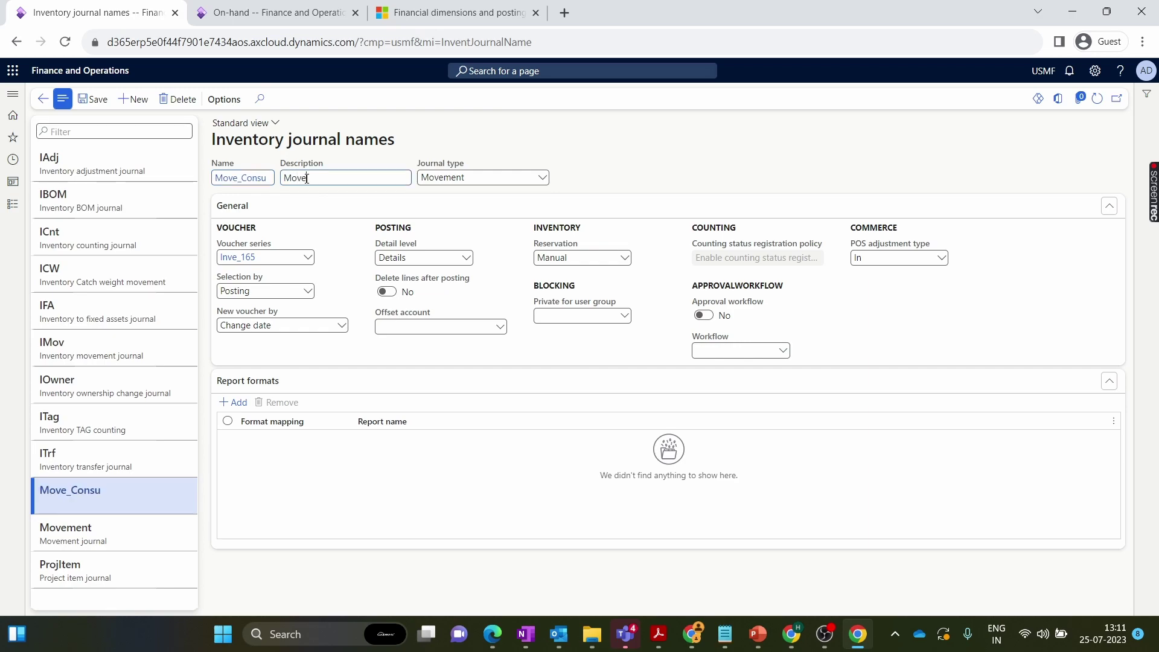
{"action": "double_click", "coordinate": [358, 181]}
{"action": "right_click", "coordinate": [389, 181]}
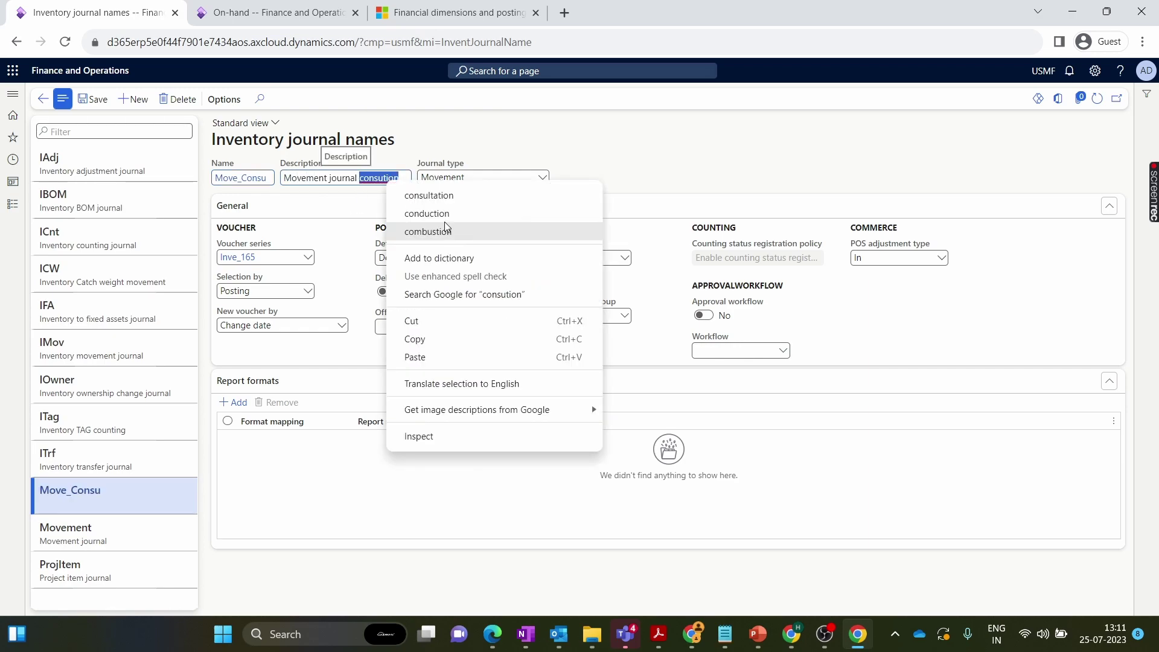
{"action": "left_click", "coordinate": [435, 230]}
{"action": "left_click", "coordinate": [542, 177]}
{"action": "left_click", "coordinate": [590, 175]}
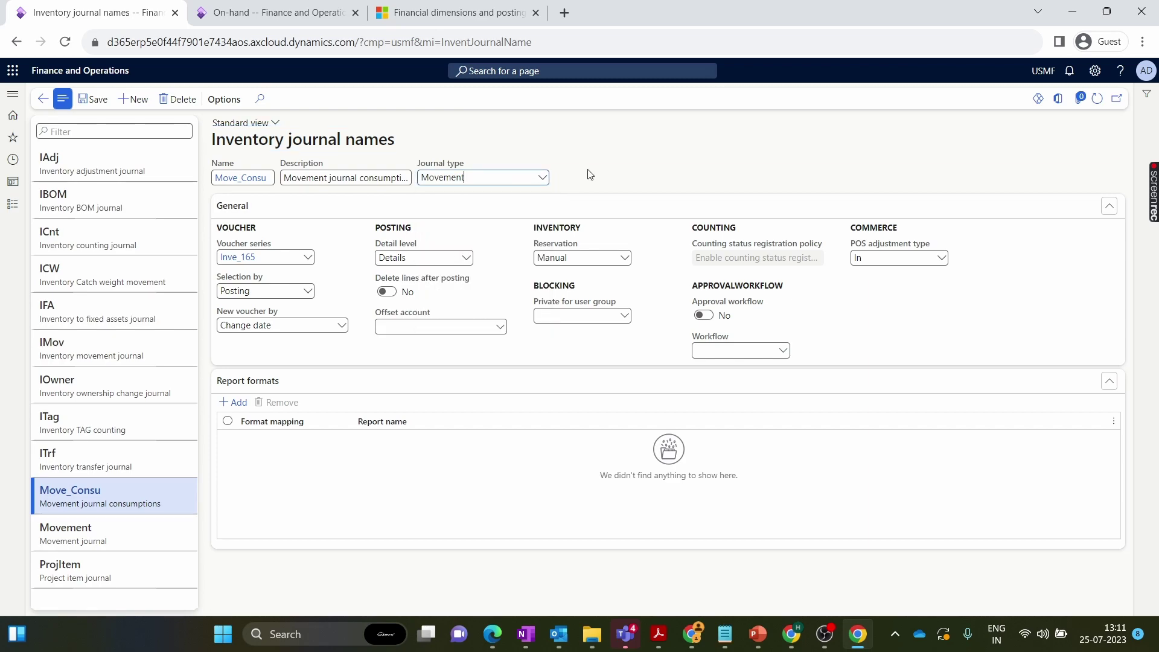
- Set the offset account of the Move_Consu journal name to 510520 and save the record
{"action": "left_click", "coordinate": [499, 326]}
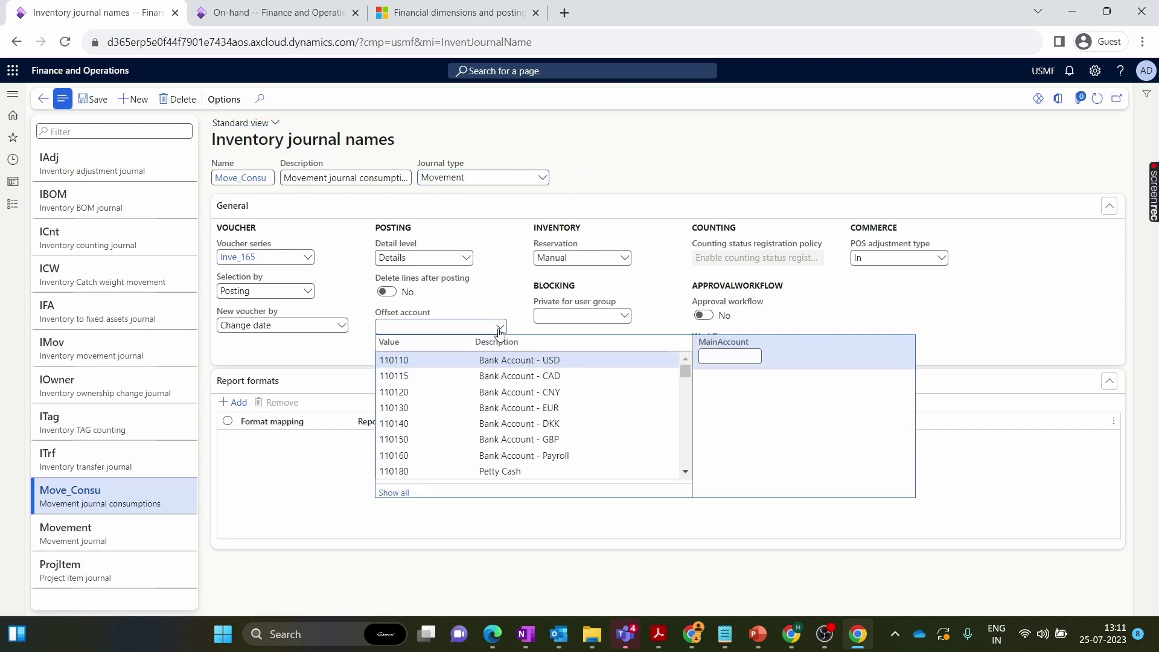
{"action": "scroll", "coordinate": [440, 422], "scroll_direction": "down", "scroll_amount": 5}
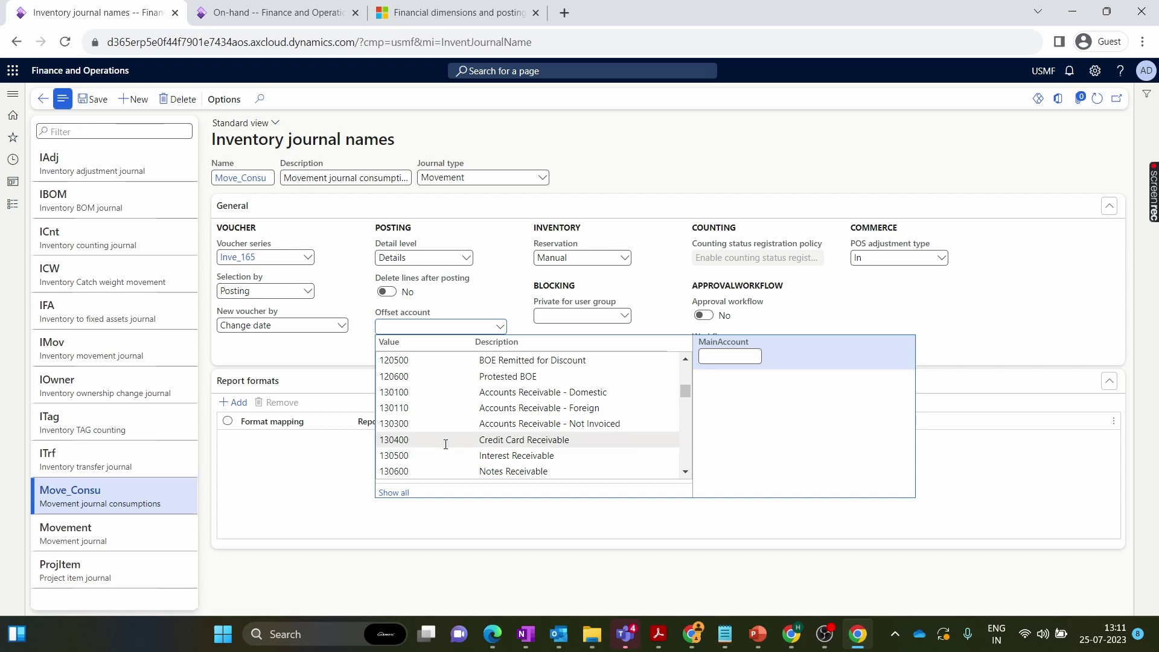
{"action": "scroll", "coordinate": [446, 452], "scroll_direction": "down", "scroll_amount": 4}
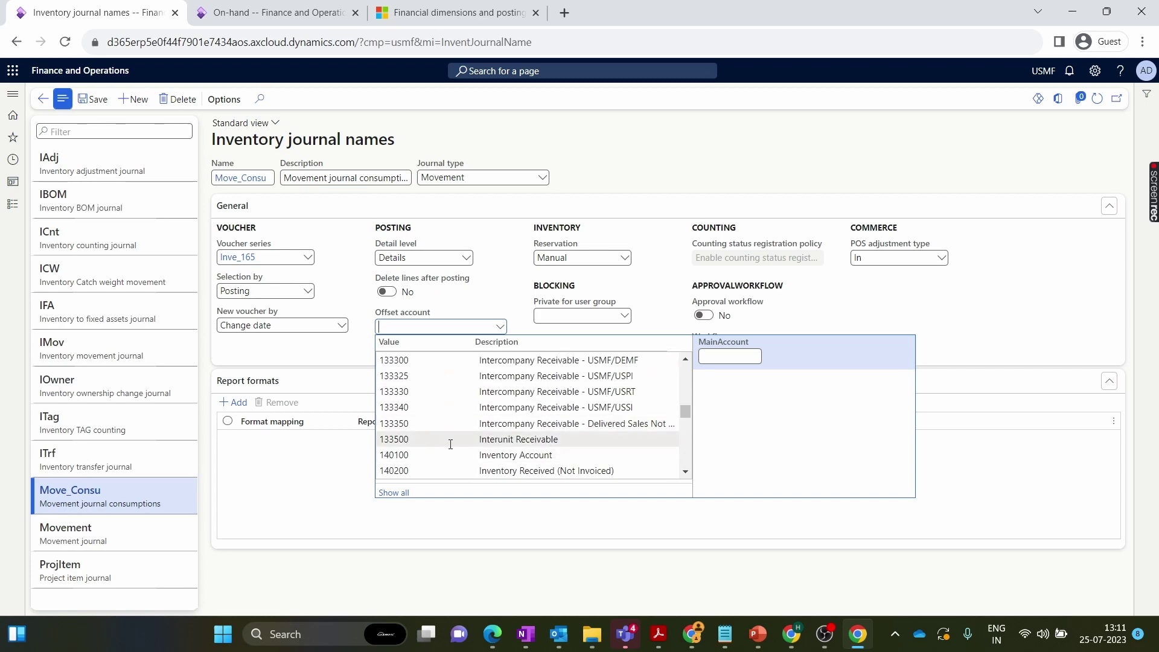
{"action": "scroll", "coordinate": [450, 456], "scroll_direction": "down", "scroll_amount": 3}
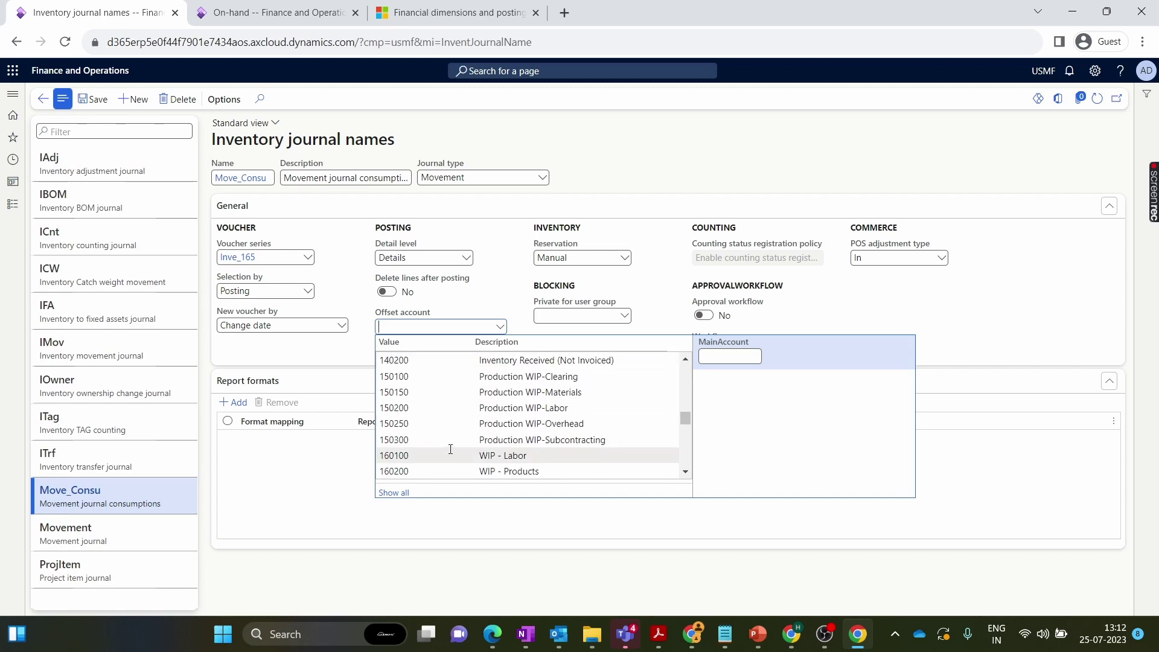
{"action": "scroll", "coordinate": [450, 449], "scroll_direction": "down", "scroll_amount": 5}
{"action": "left_click", "coordinate": [443, 376]}
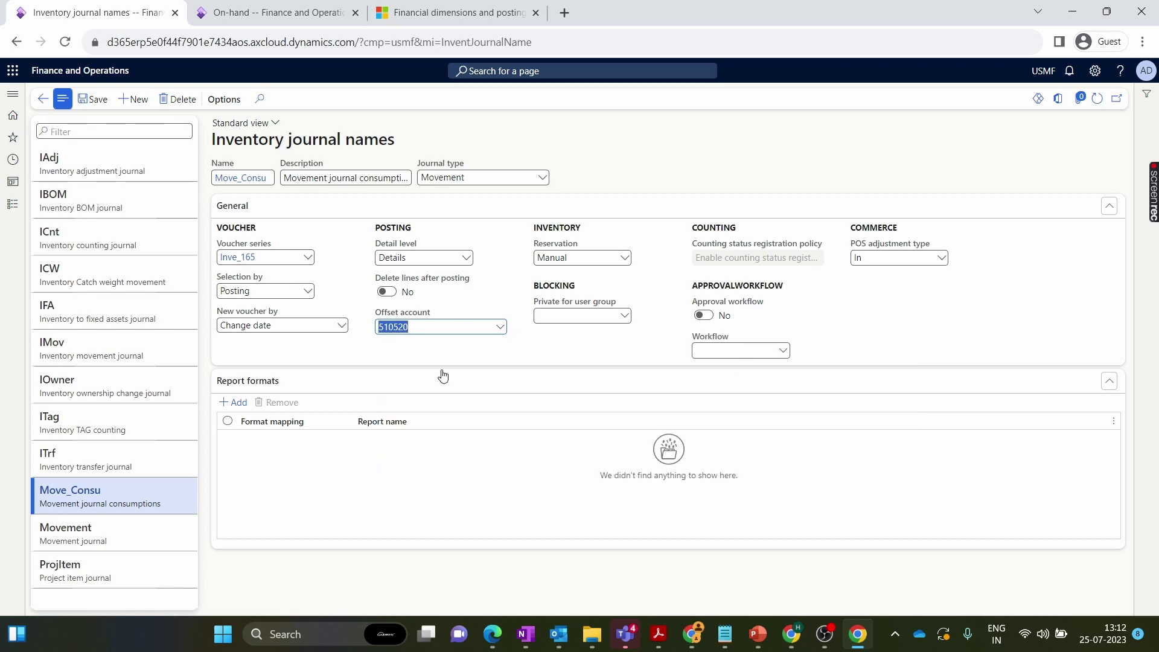
{"action": "left_click", "coordinate": [97, 103]}
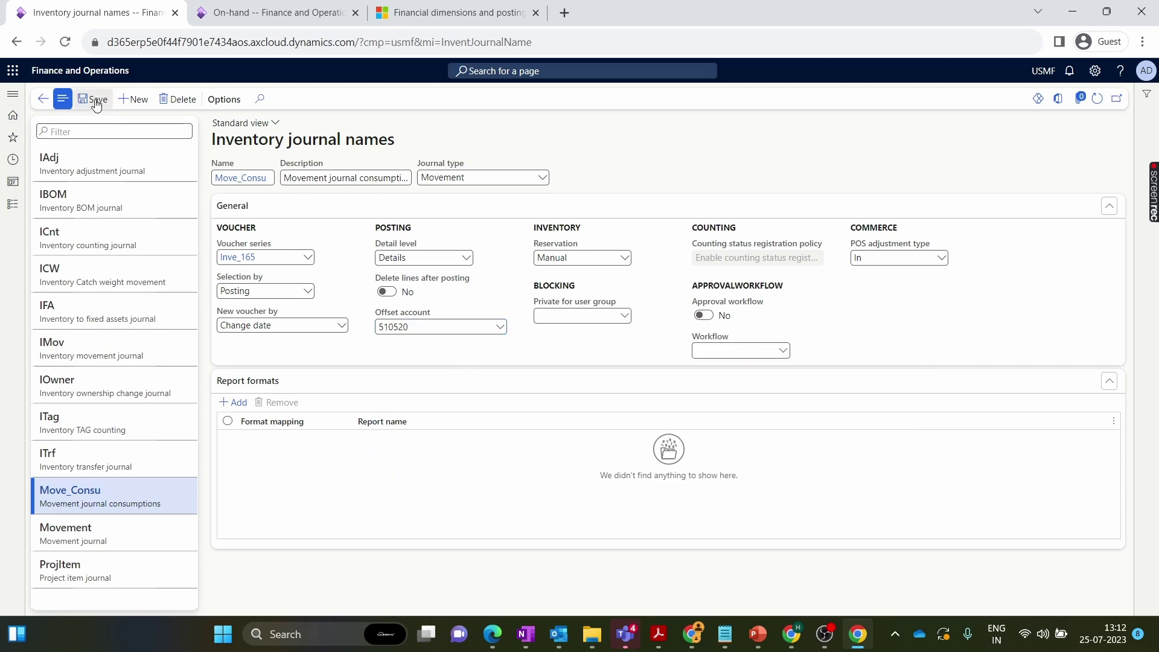
- Switch to the browser tab with the on-hand list and open the Movement item journals there
{"action": "left_click", "coordinate": [271, 13]}
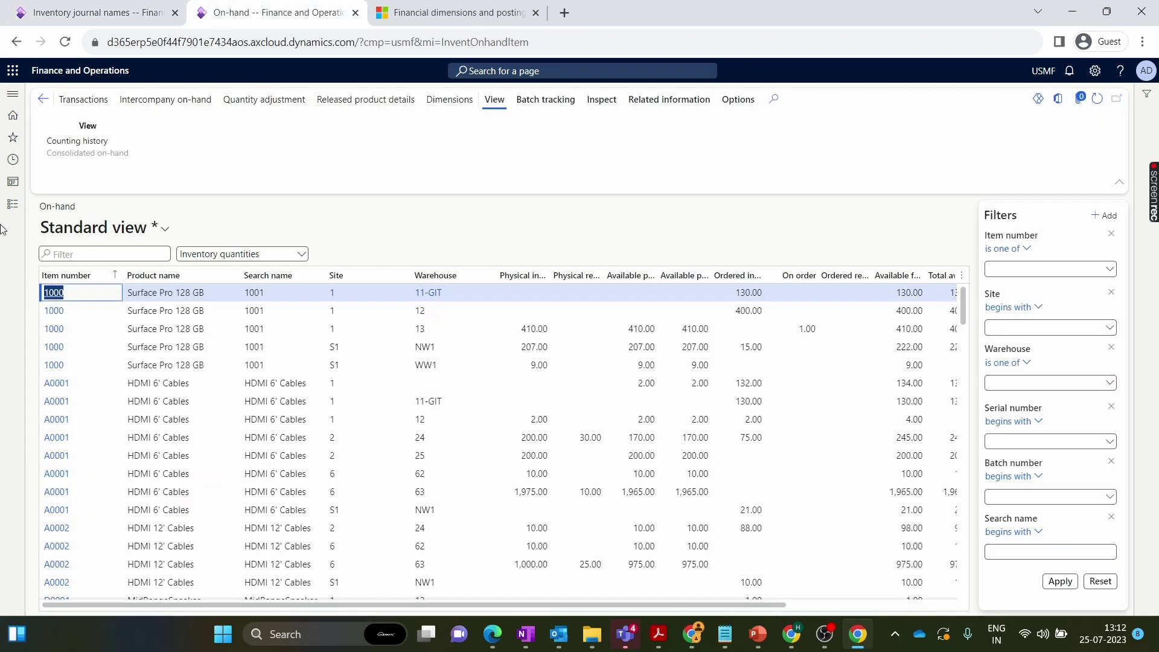
{"action": "left_click", "coordinate": [12, 204]}
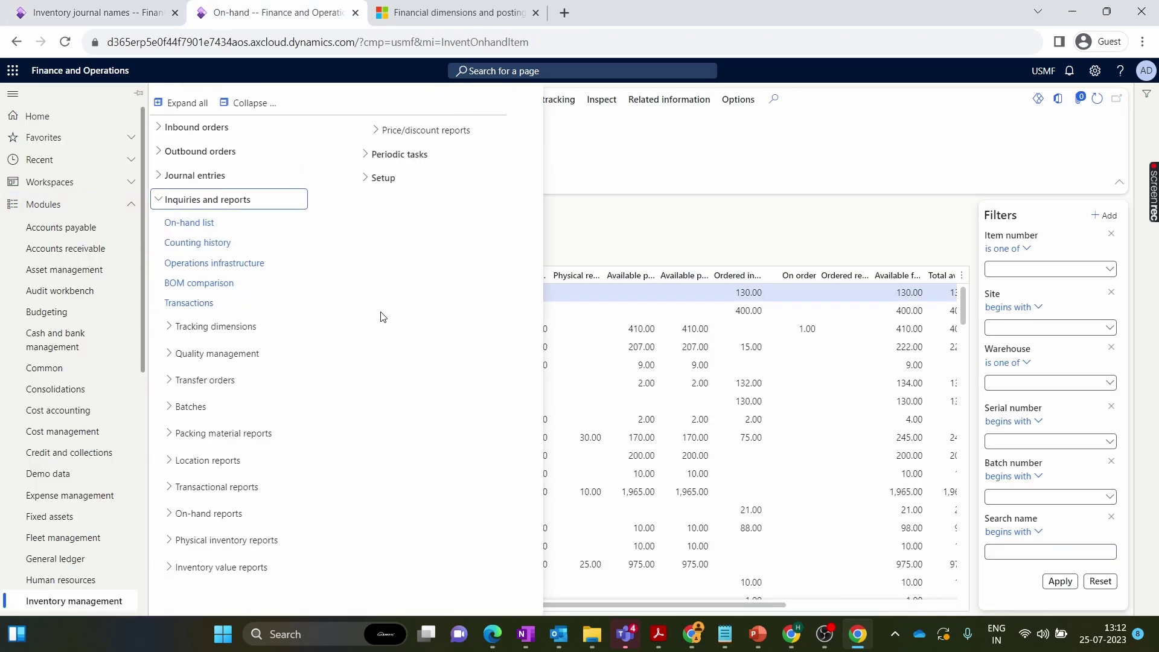
{"action": "left_click", "coordinate": [178, 178]}
{"action": "left_click", "coordinate": [184, 199]}
{"action": "left_click", "coordinate": [606, 253]}
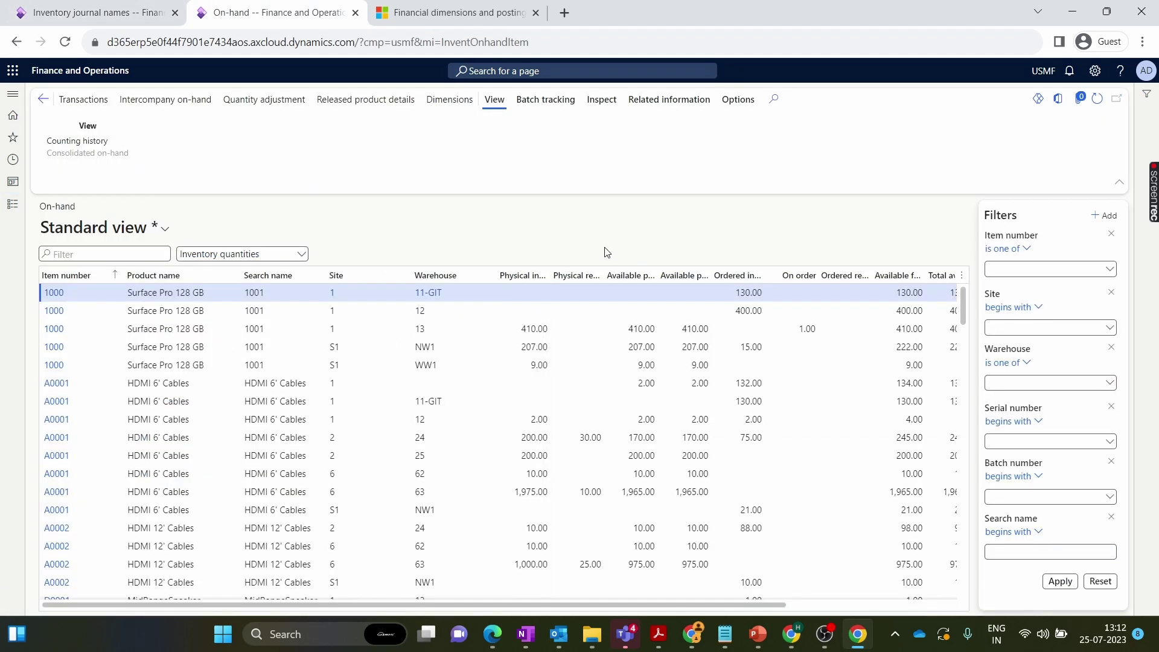
{"action": "left_click", "coordinate": [63, 256]}
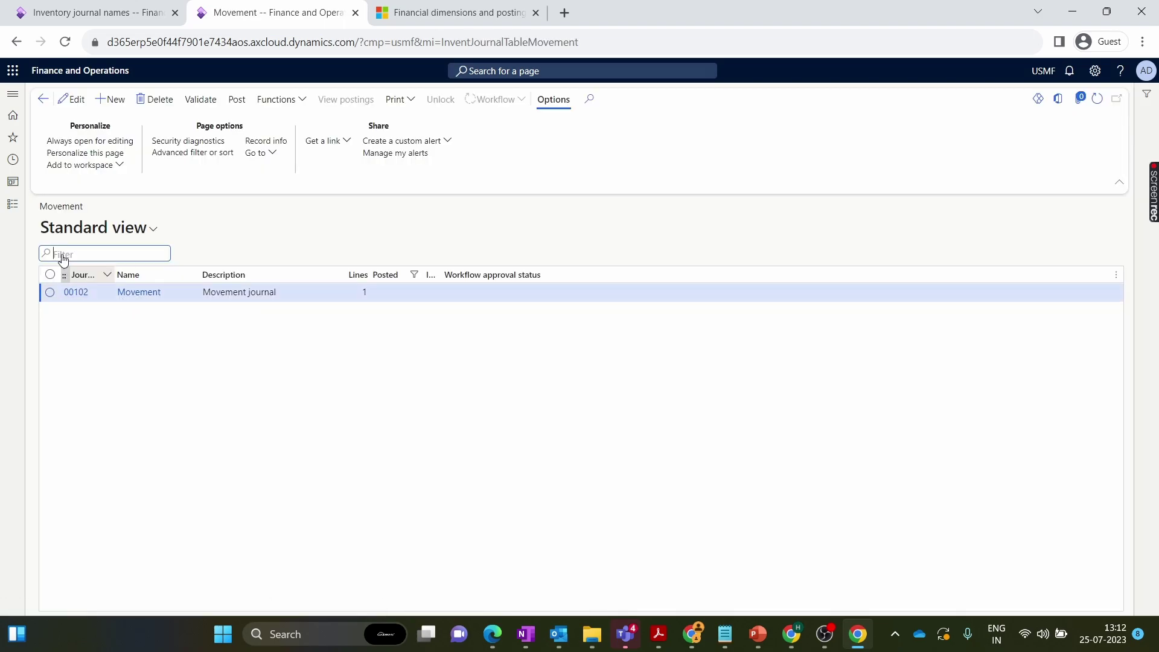
- Create a new movement journal using the journal name Move_Consu
{"action": "left_click", "coordinate": [110, 99]}
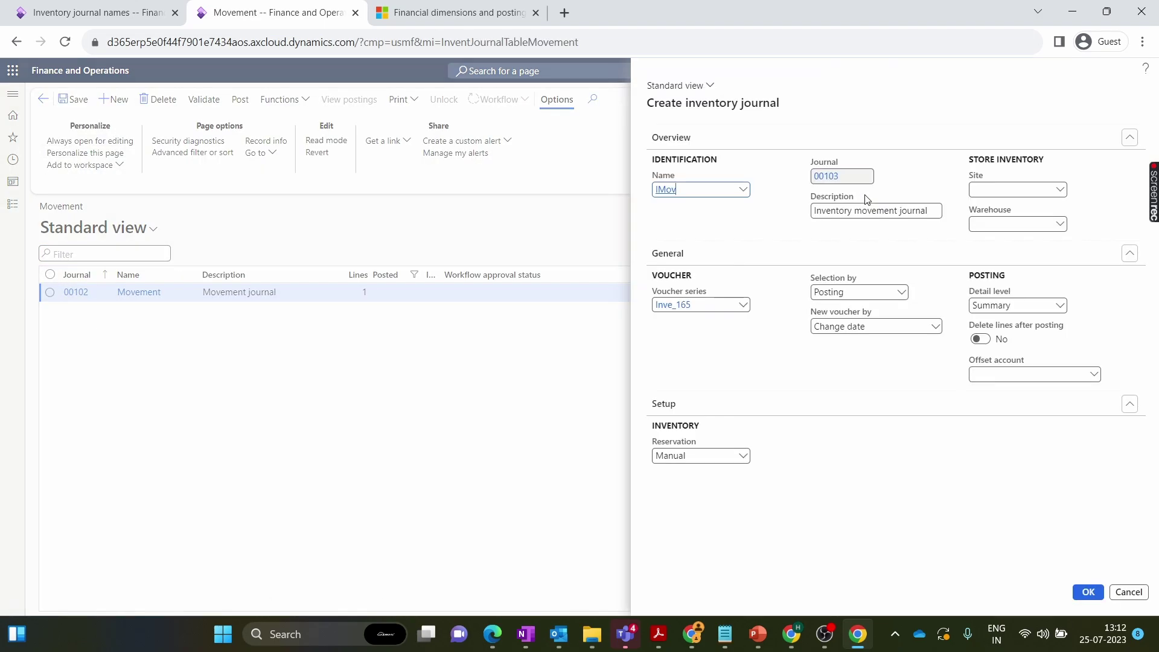
{"action": "left_click", "coordinate": [742, 190]}
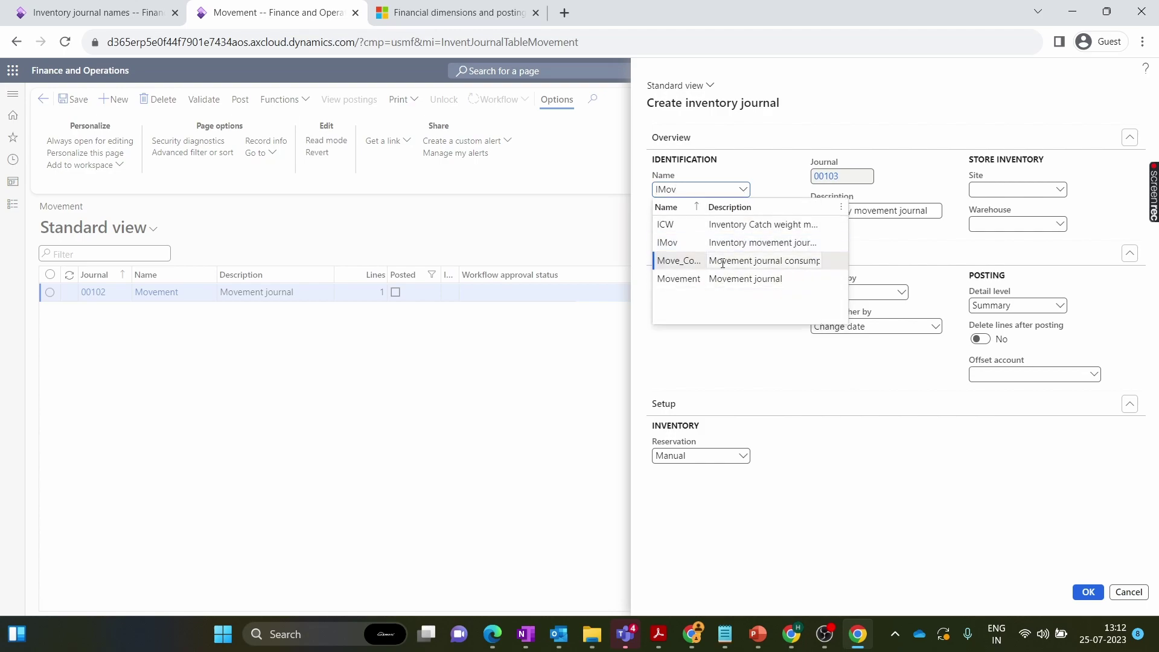
{"action": "left_click", "coordinate": [723, 264]}
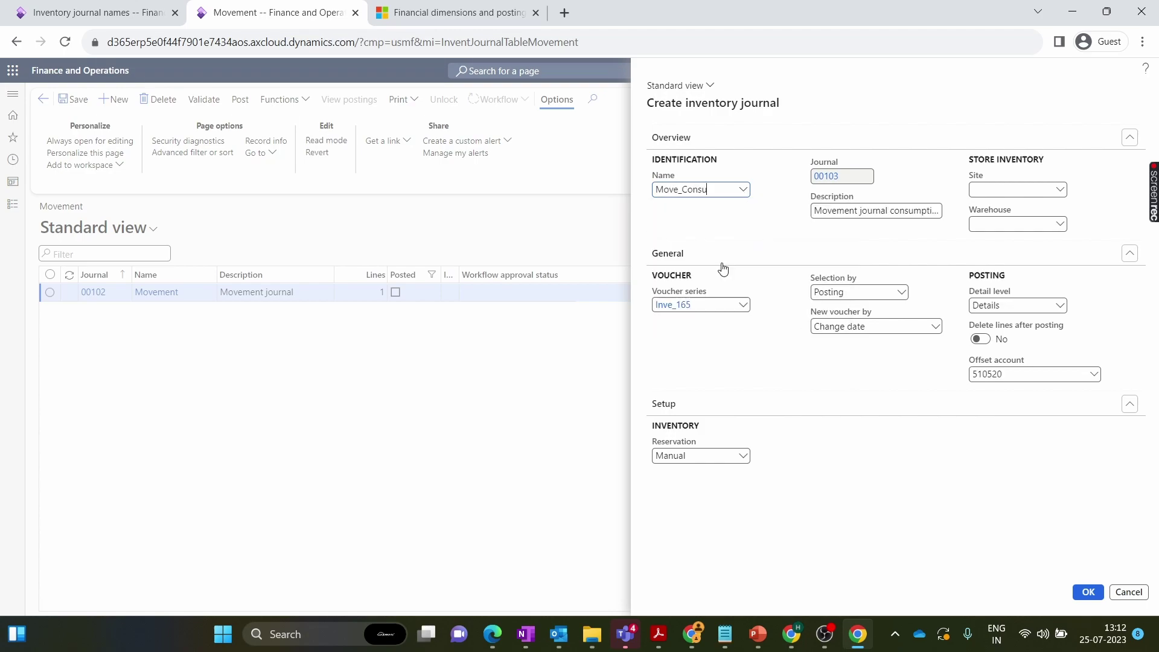
{"action": "left_click", "coordinate": [1088, 592]}
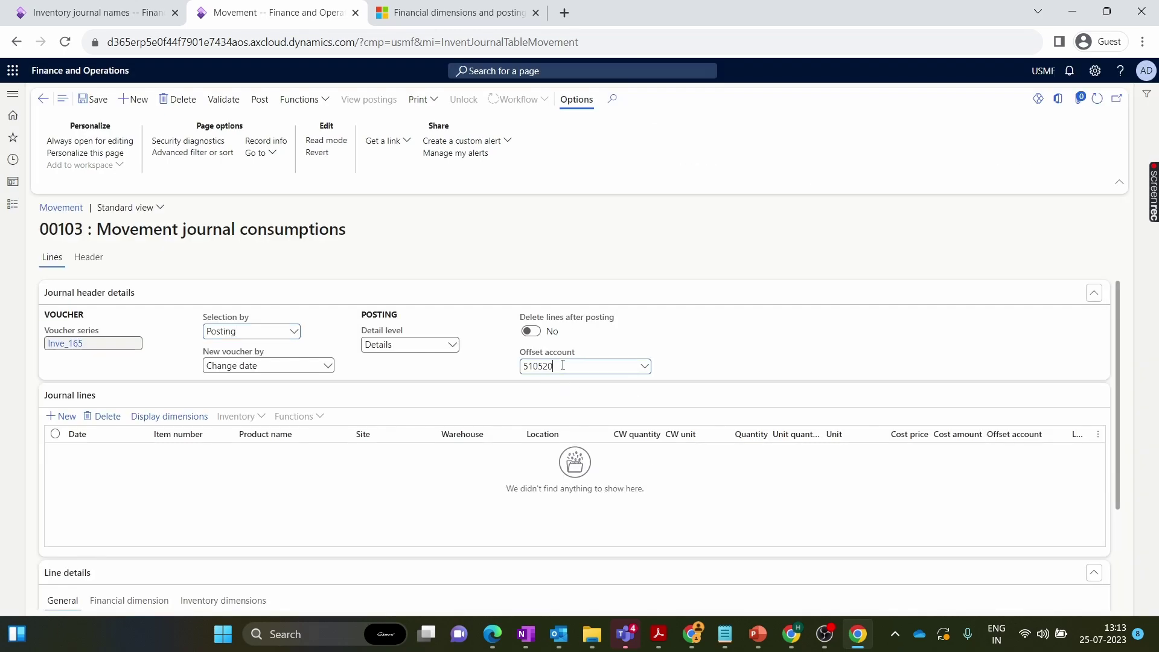
- Compare the offset account in the new journal's header with the one set up on the Move_Consu journal name
{"action": "left_click_drag", "start_coordinate": [569, 370], "coordinate": [516, 367]}
{"action": "left_click", "coordinate": [12, 8]}
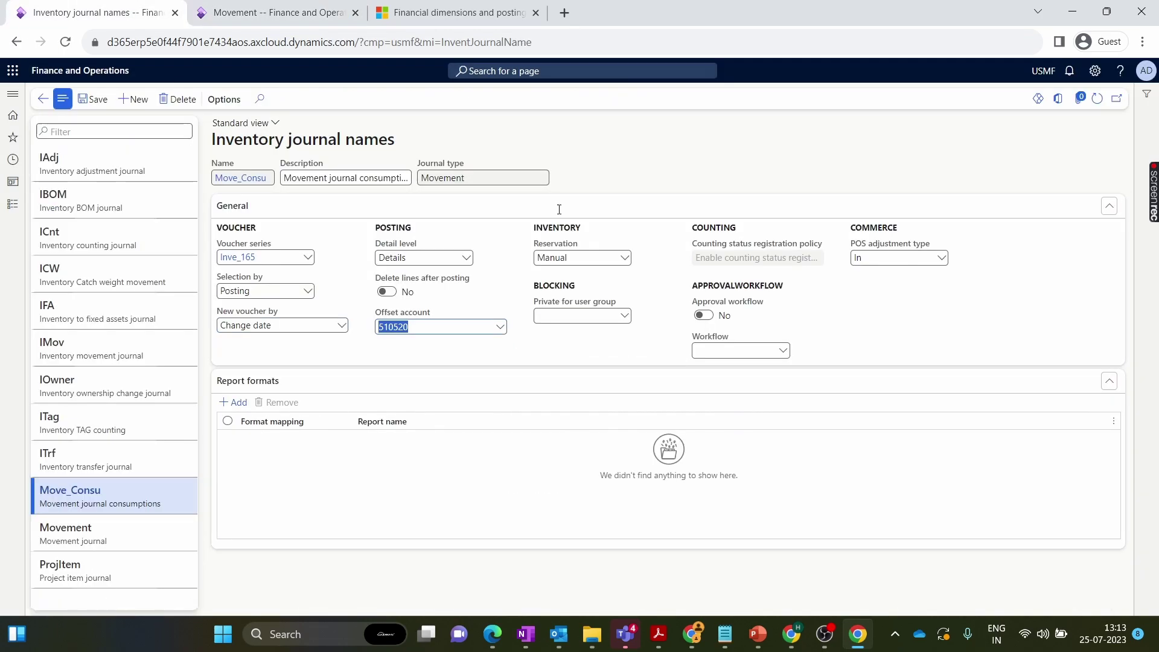
{"action": "left_click", "coordinate": [248, 7]}
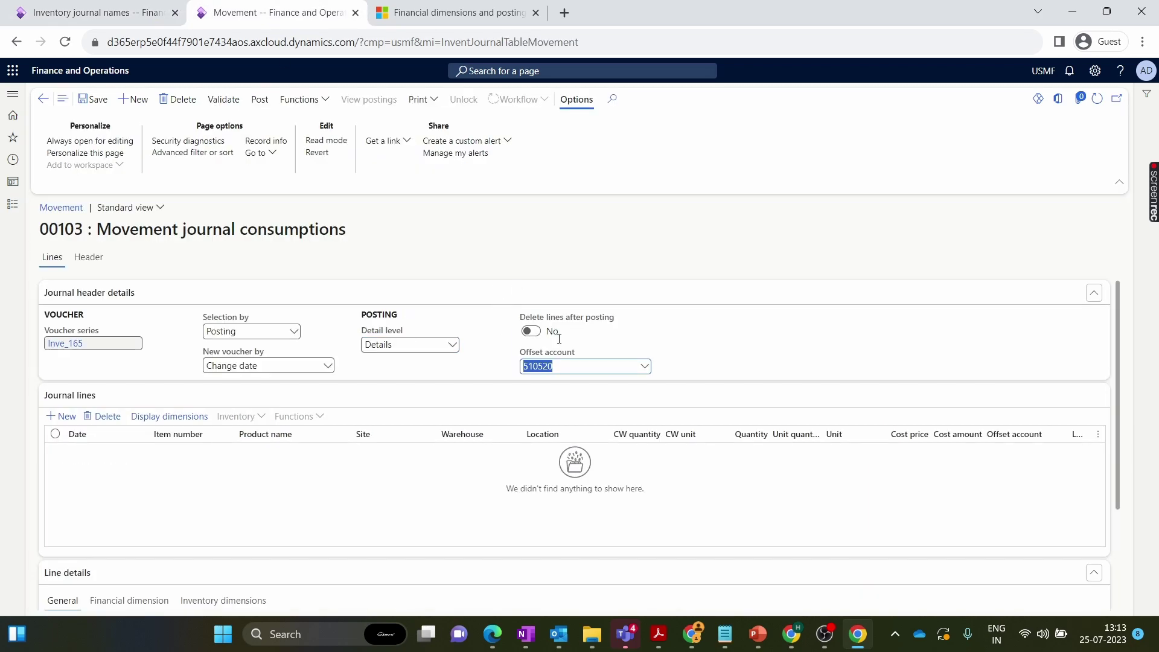
{"action": "left_click", "coordinate": [602, 369]}
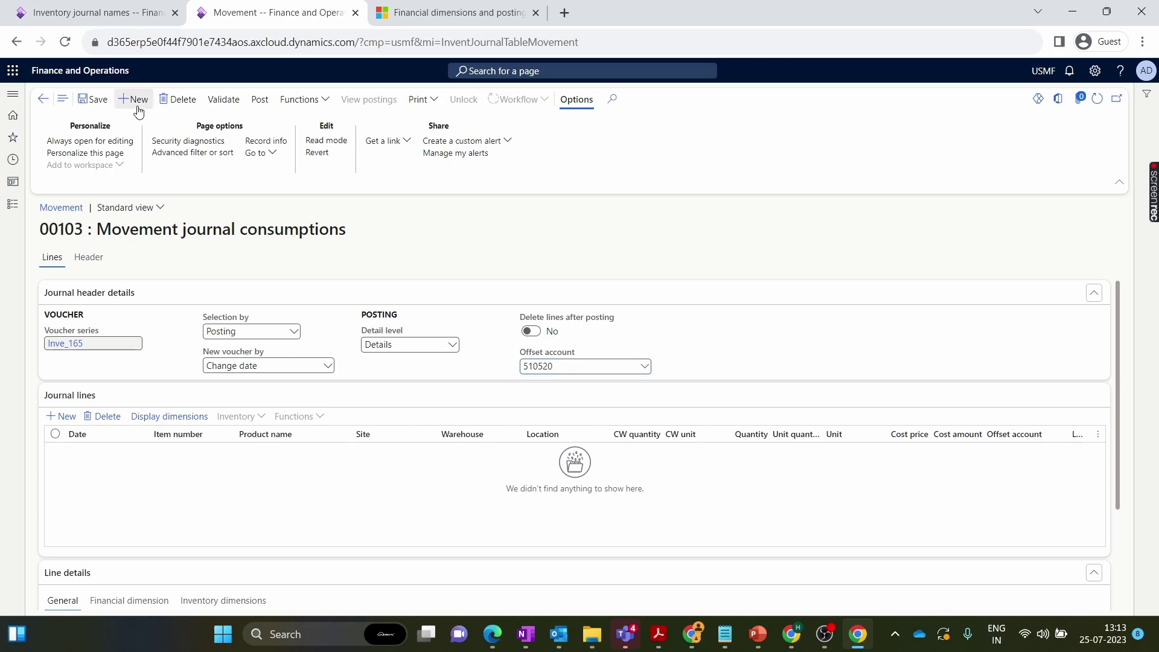
- Start another movement journal to look at the available journal names, and check them against the Inventory journal names setup in the other browser tab
{"action": "key", "text": "alt+n"}
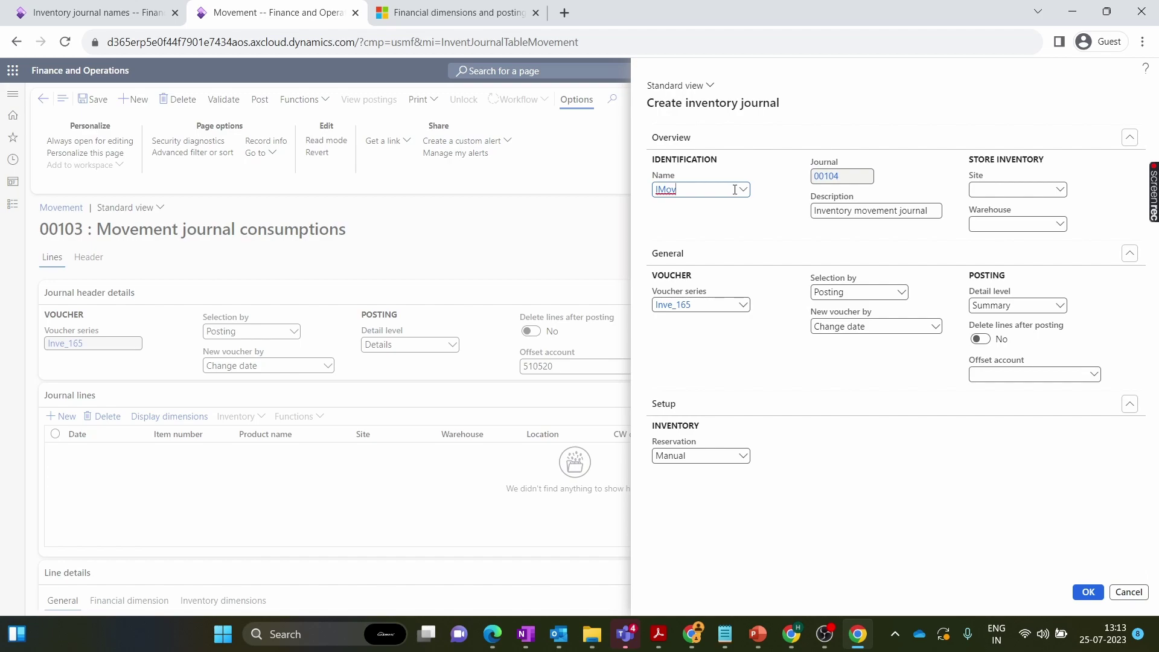
{"action": "left_click", "coordinate": [742, 190]}
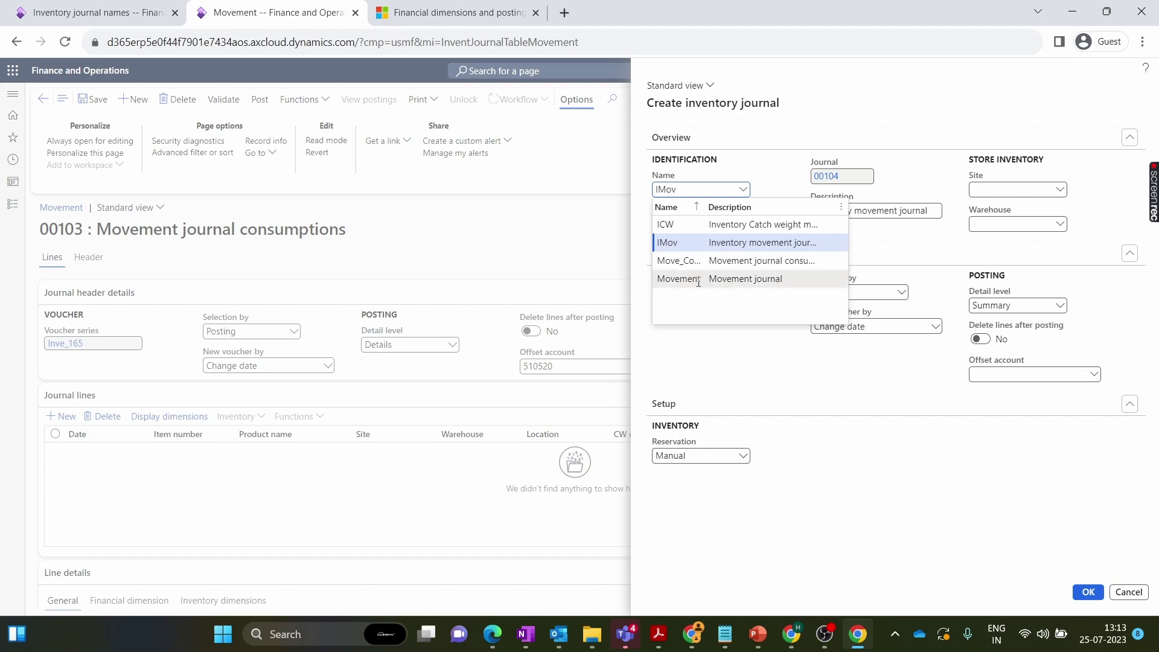
{"action": "key", "text": "ctrl+shift+Tab"}
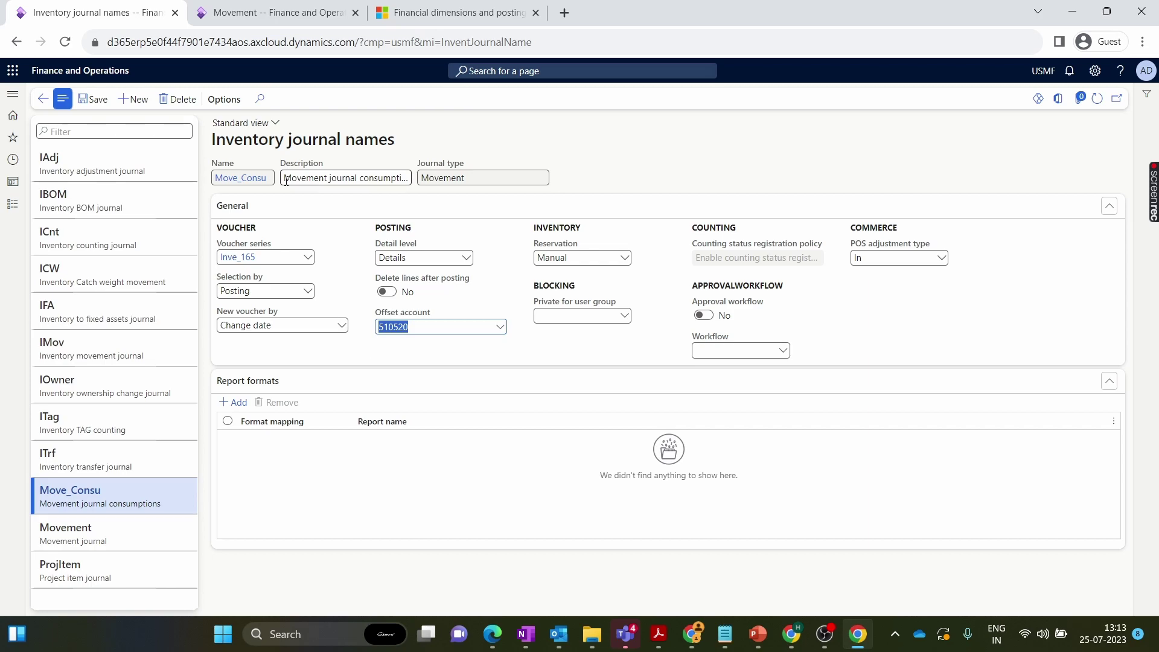
{"action": "left_click", "coordinate": [347, 7]}
{"action": "left_click", "coordinate": [664, 326]}
{"action": "key", "text": "ctrl+shift+Tab"}
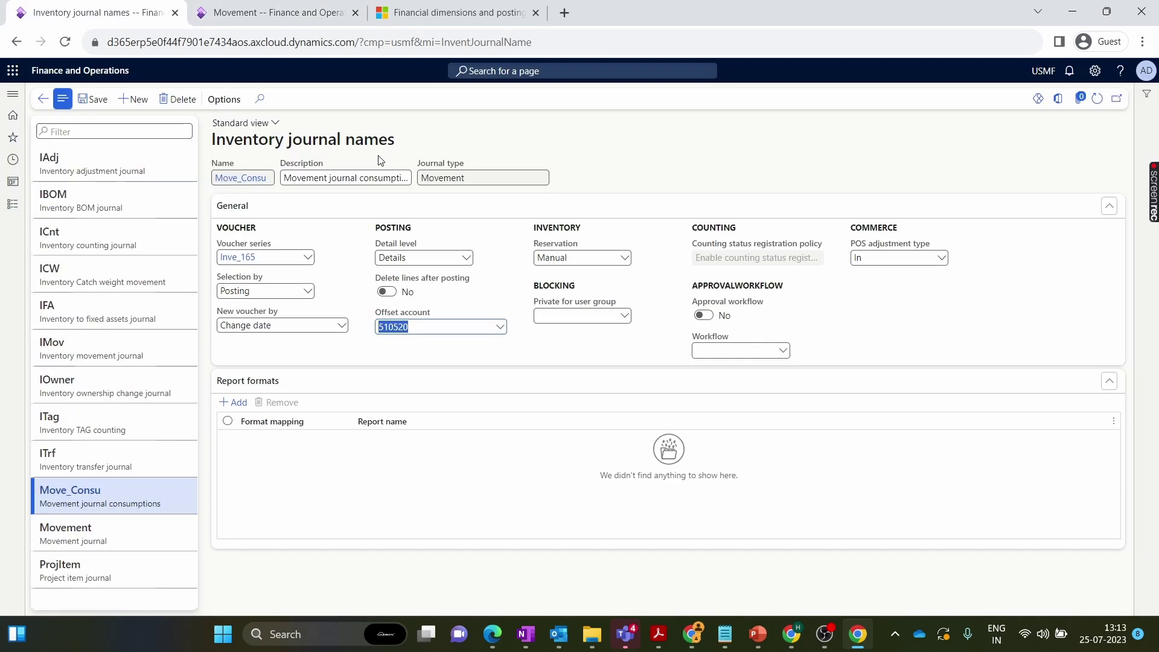